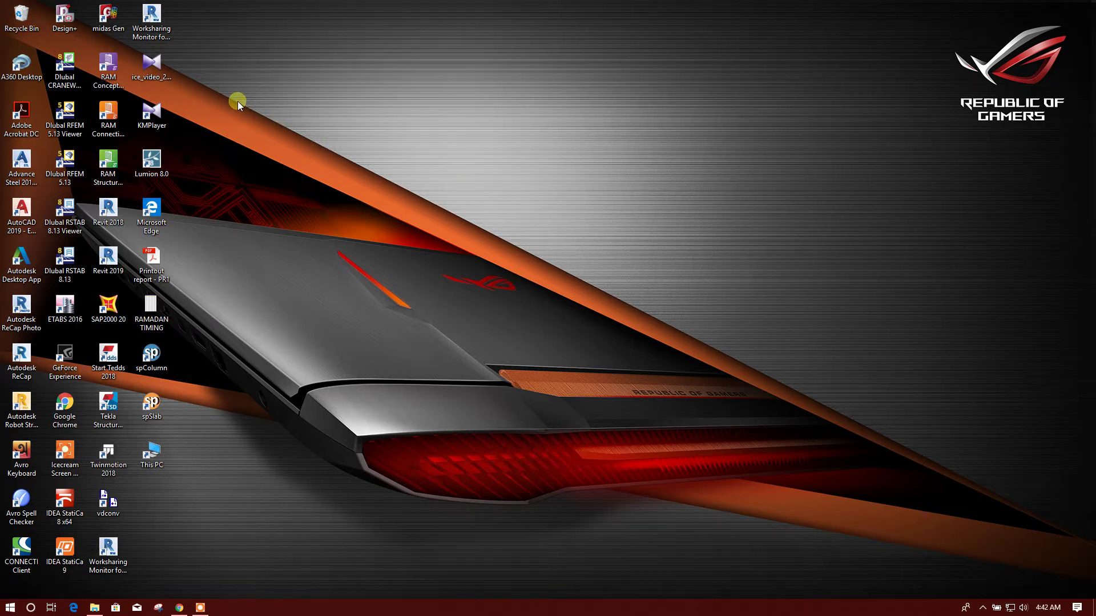
Step: Launch midas Design+ from its desktop icon with Run as administrator
right_click(73, 23)
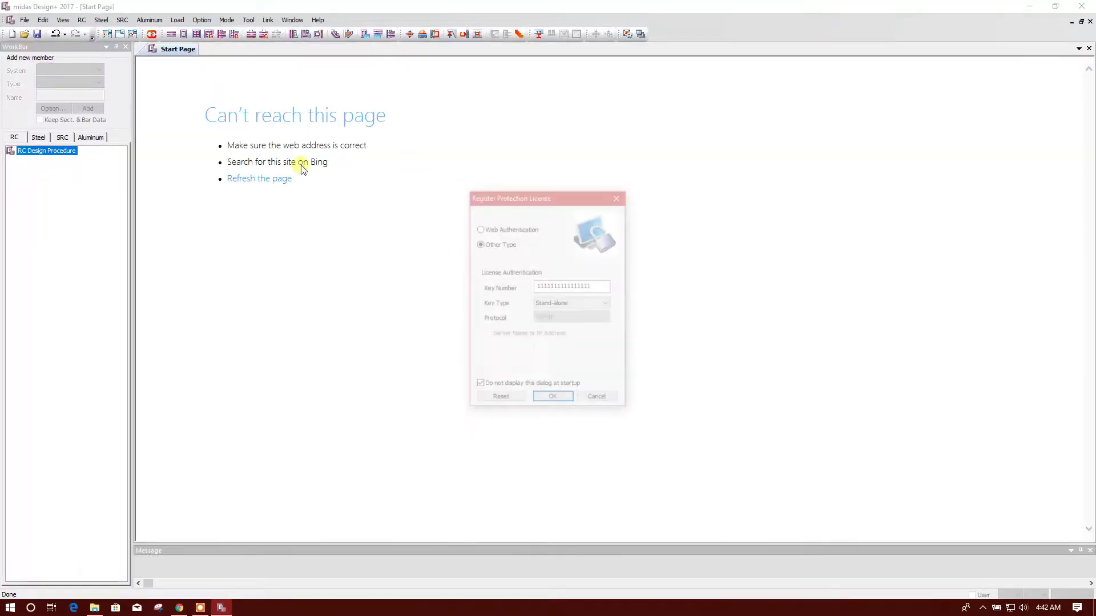
Step: Dismiss the licence prompt and create a new isolated footing member
left_click(551, 399)
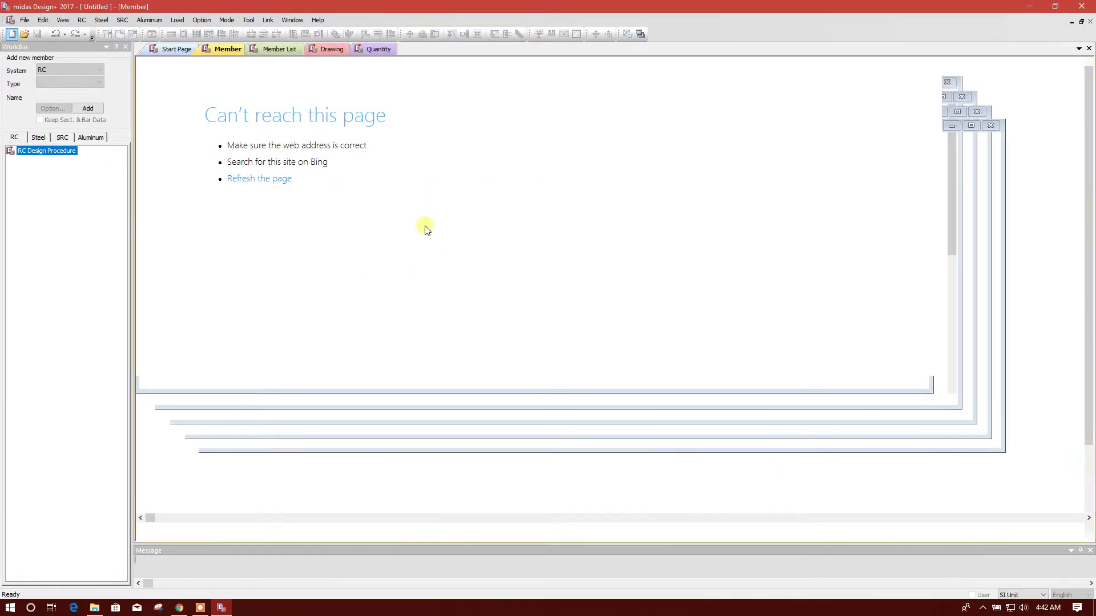
left_click(497, 303)
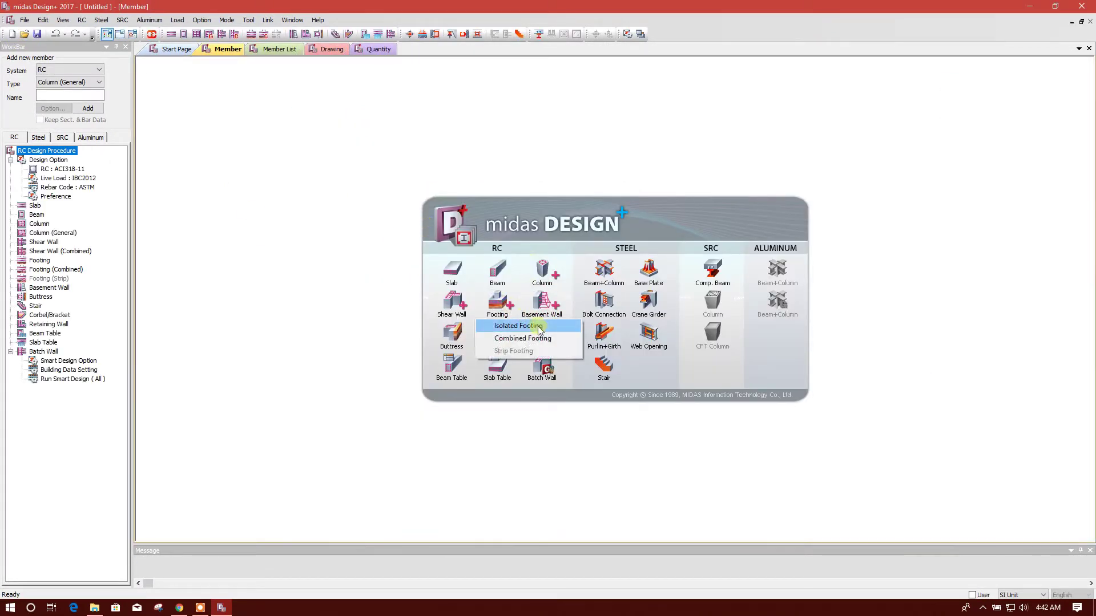
left_click(542, 326)
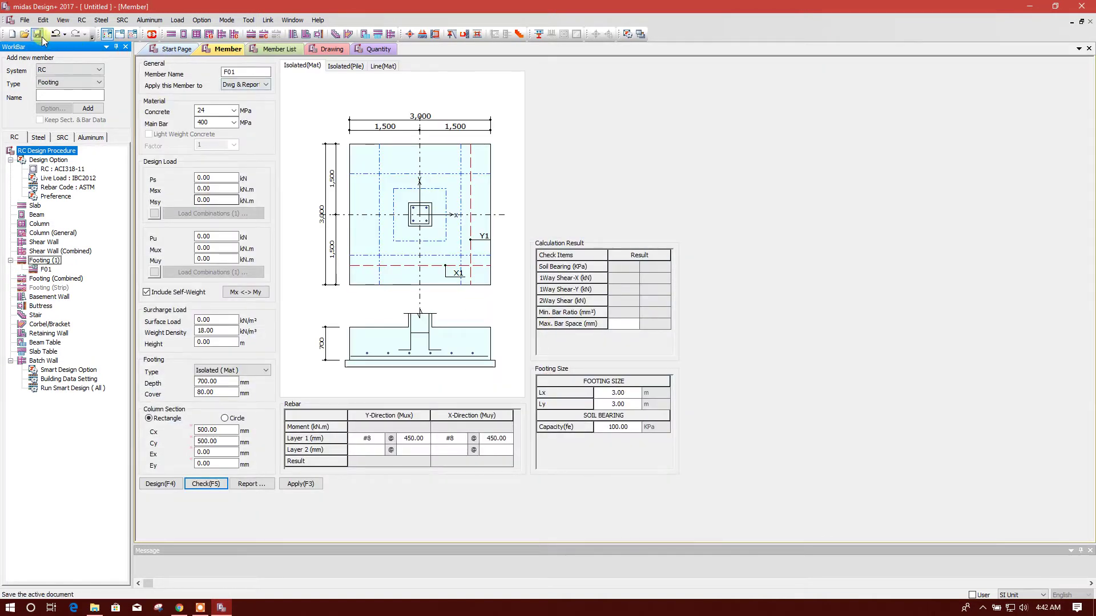
Step: Save the project as ISO FOOTING, replacing the existing file
left_click(38, 34)
left_click(496, 233)
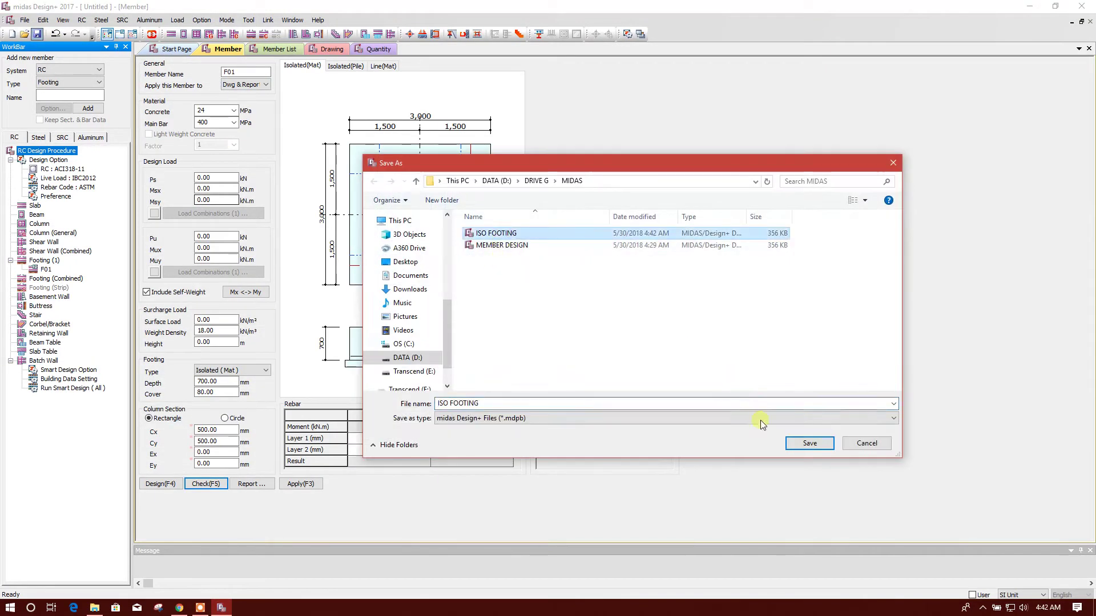
key("Return")
left_click(582, 310)
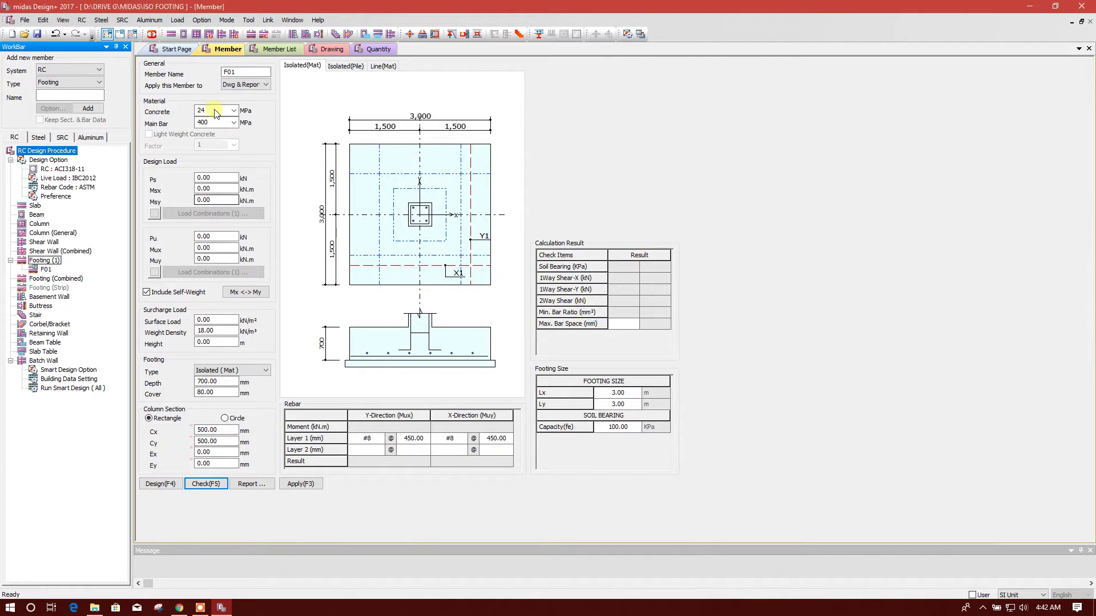
Step: Keep the ACI318-11 design code, set the steel section database to GB-YB, and apply
left_click(202, 20)
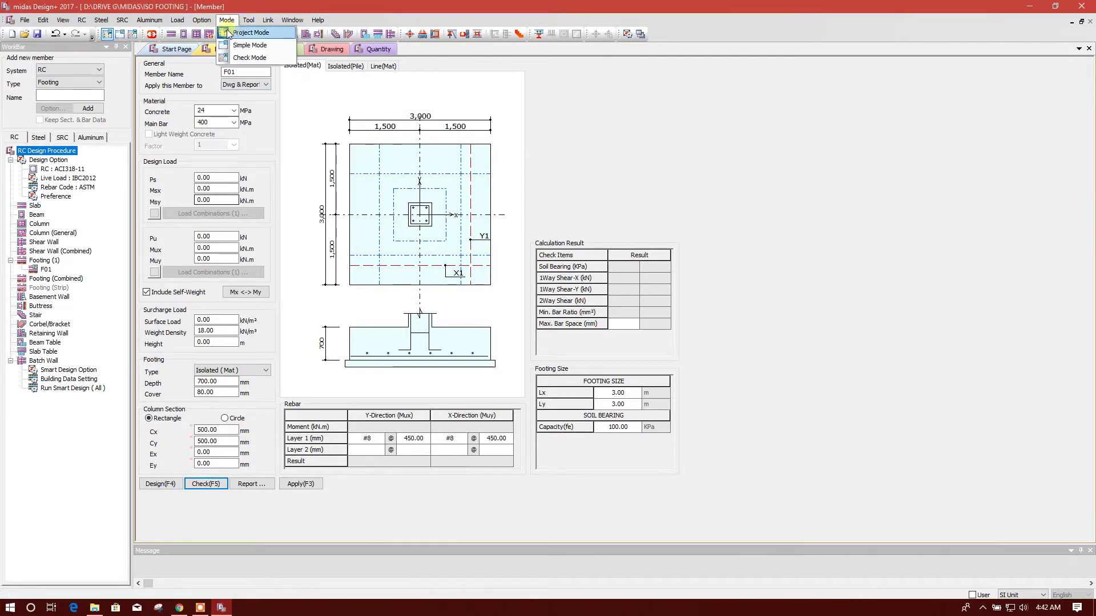
left_click(208, 34)
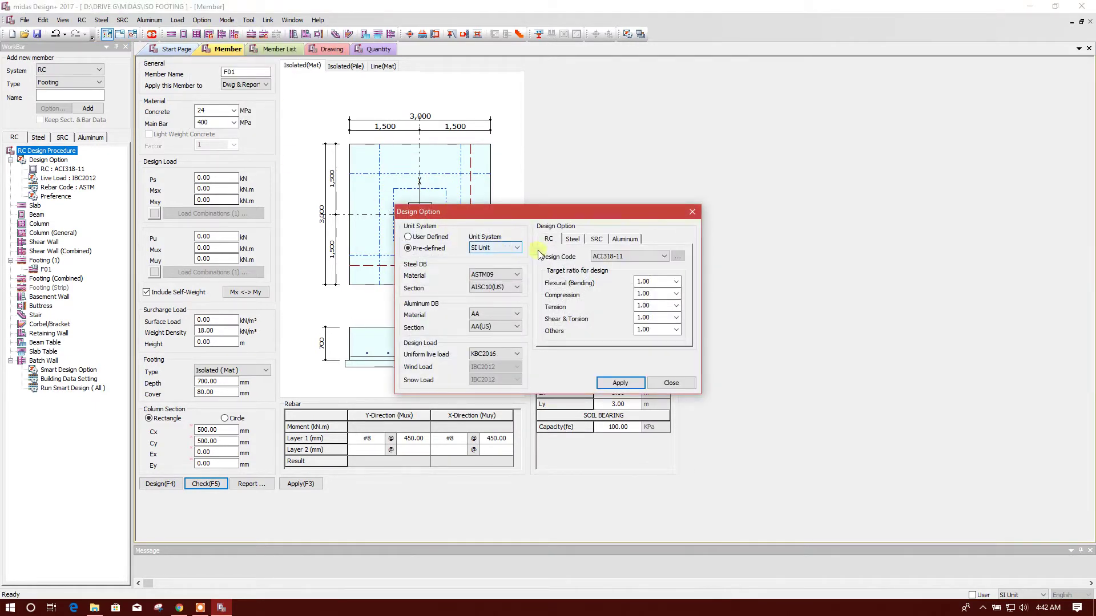
left_click(628, 258)
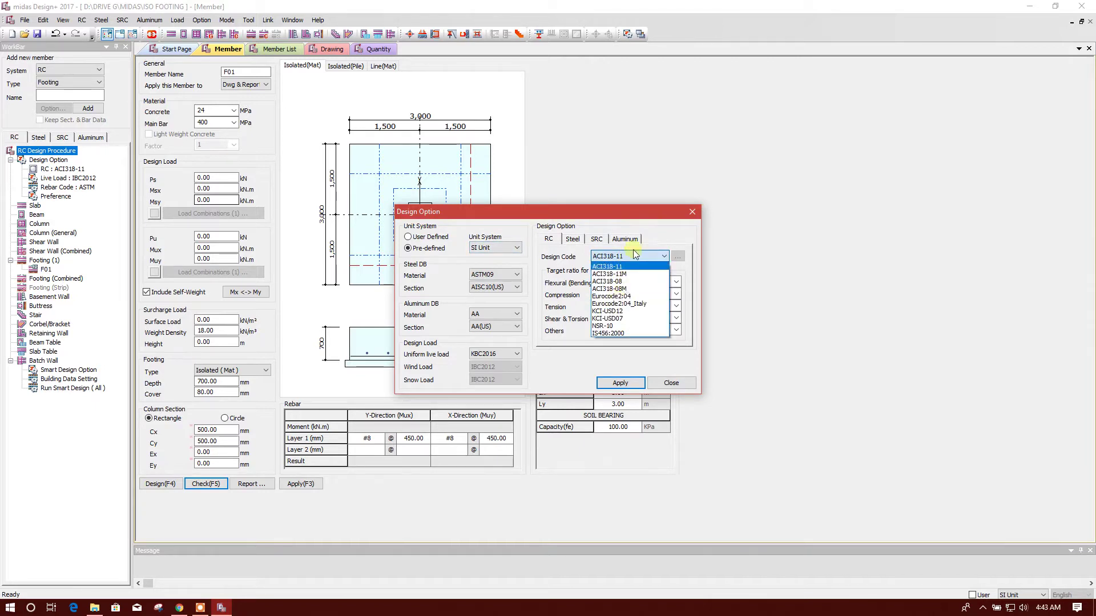
left_click(575, 215)
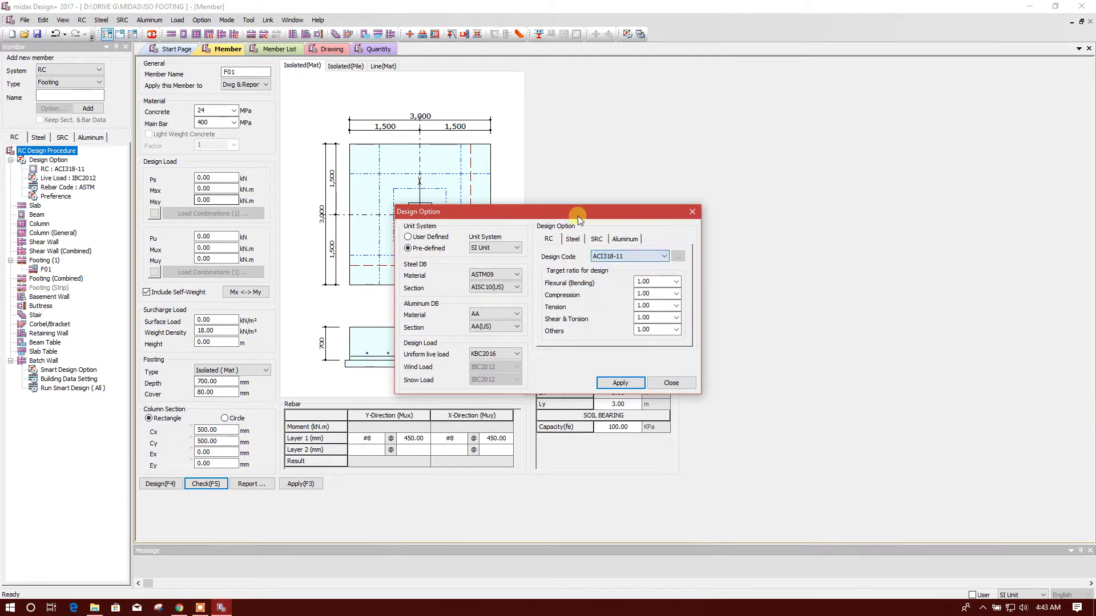
left_click(516, 288)
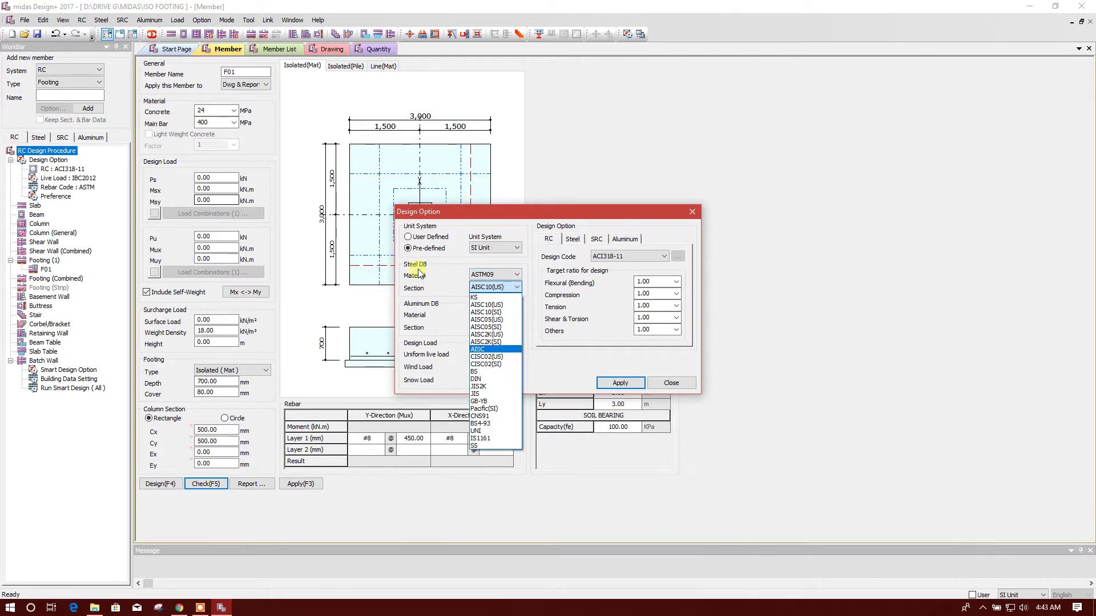
left_click(498, 401)
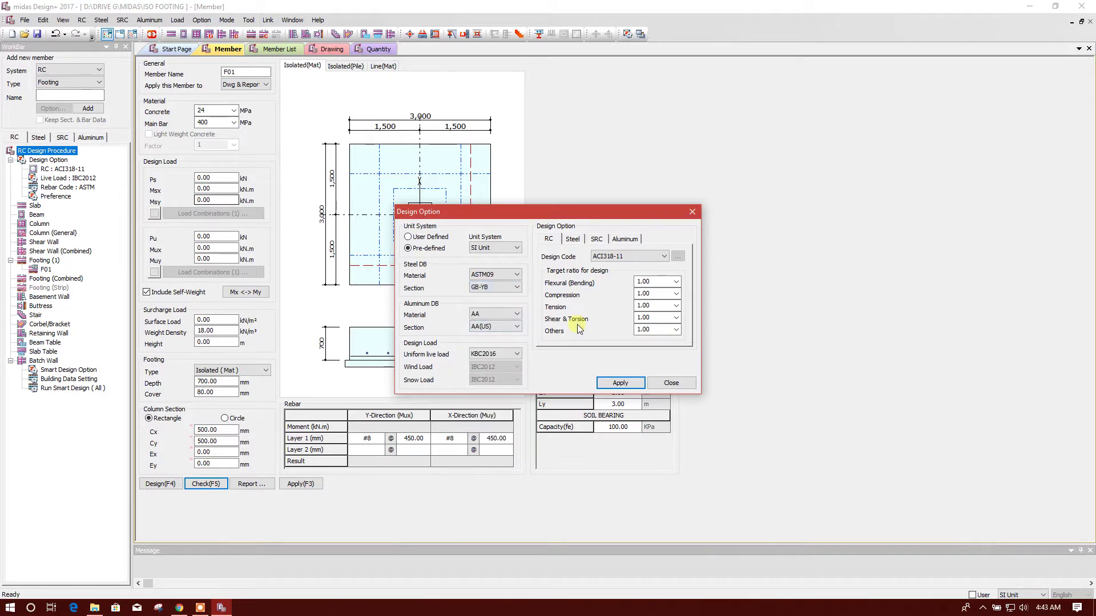
left_click(620, 383)
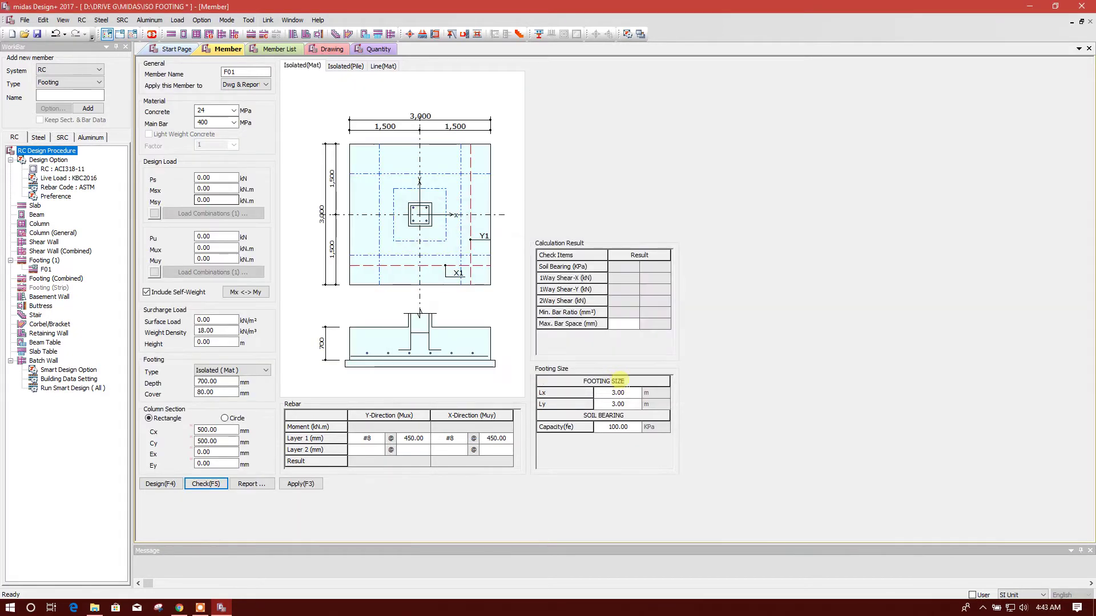
Step: Keep #8 Y-direction bars and switch the rebar code to GB in Rebar Option
left_click(368, 438)
left_click(381, 438)
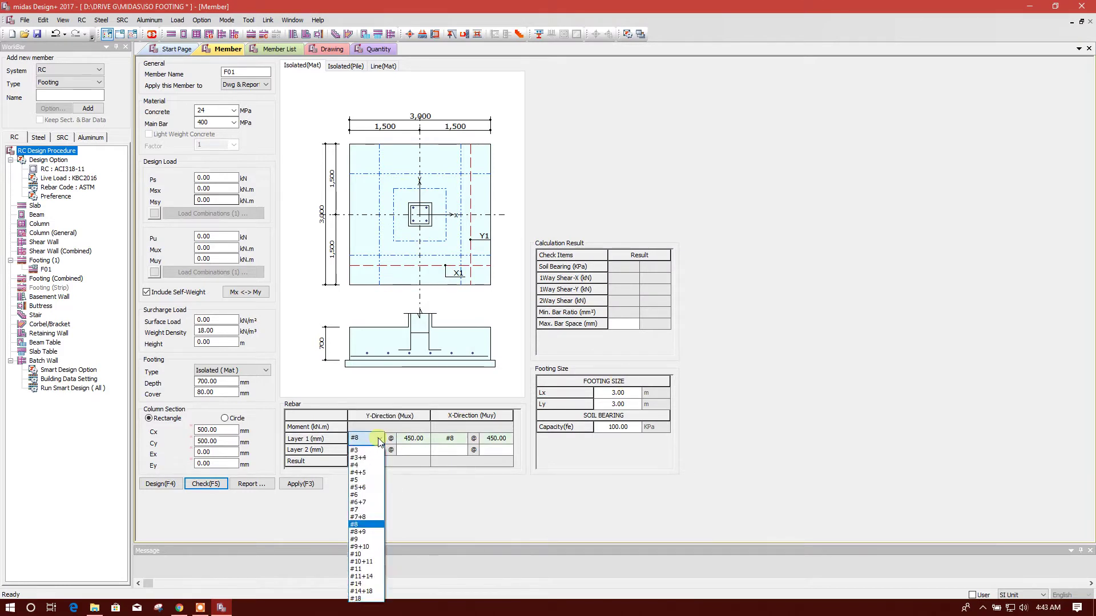
left_click(381, 440)
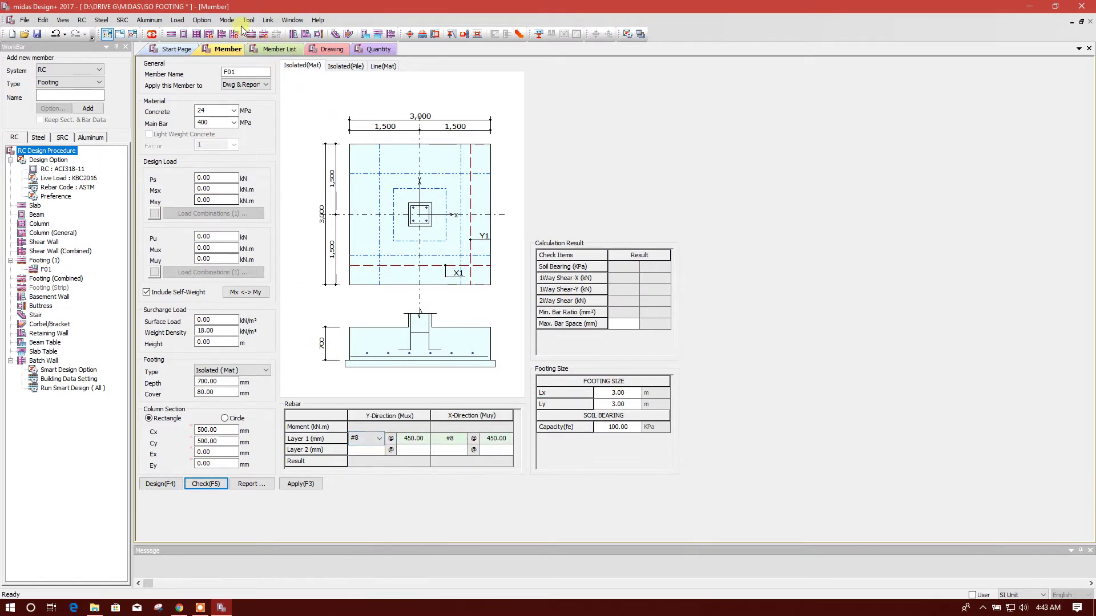
left_click(206, 22)
left_click(224, 39)
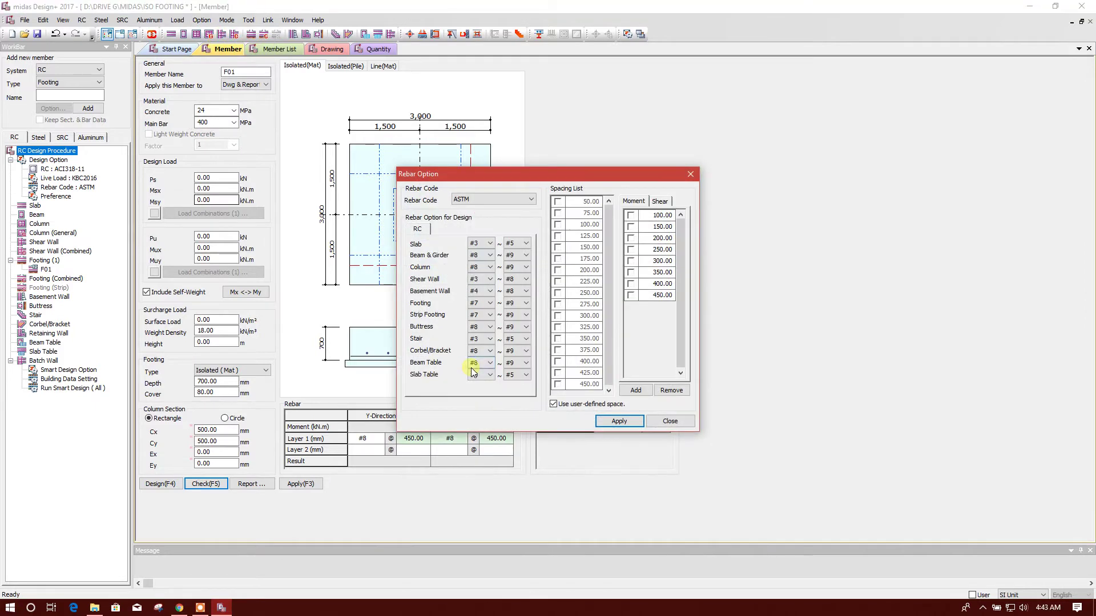
left_click(494, 199)
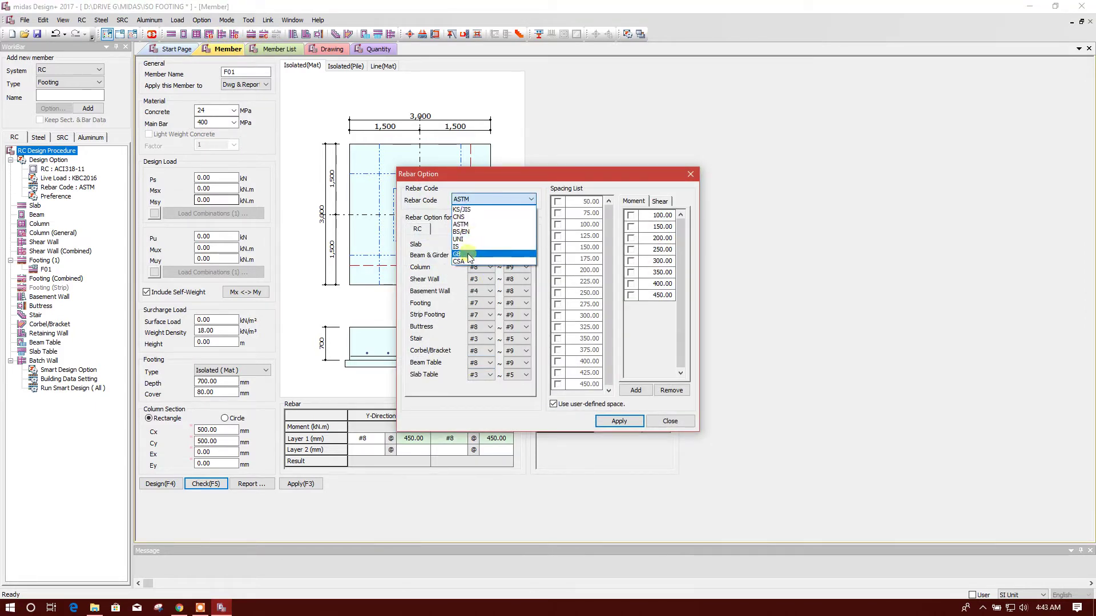
left_click(507, 249)
left_click(620, 420)
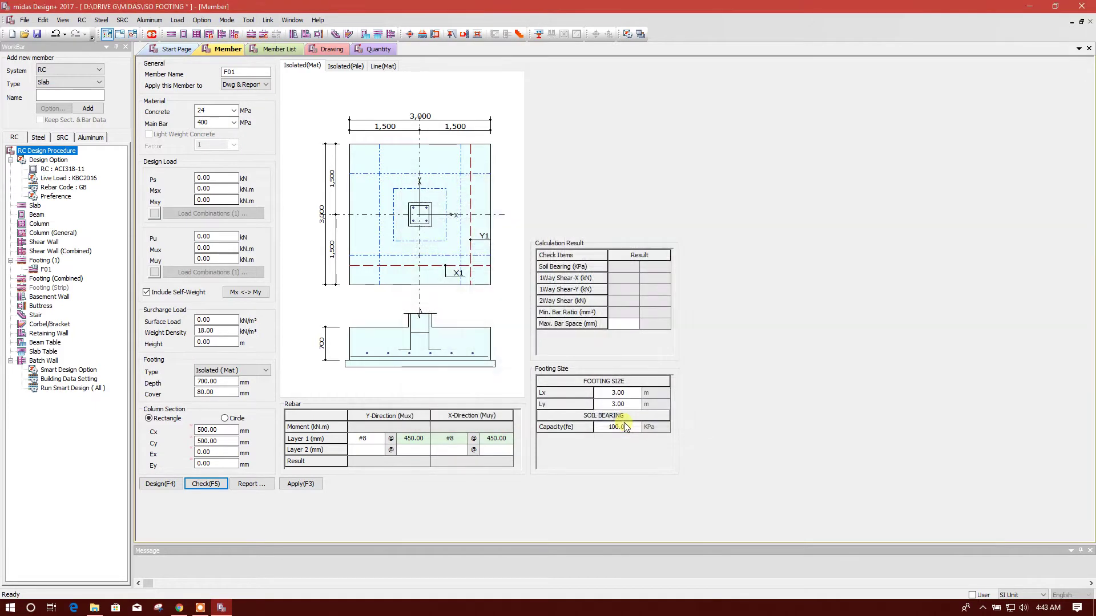
Step: Keep #8 Layer 1 bars in both directions and save the project
left_click(380, 438)
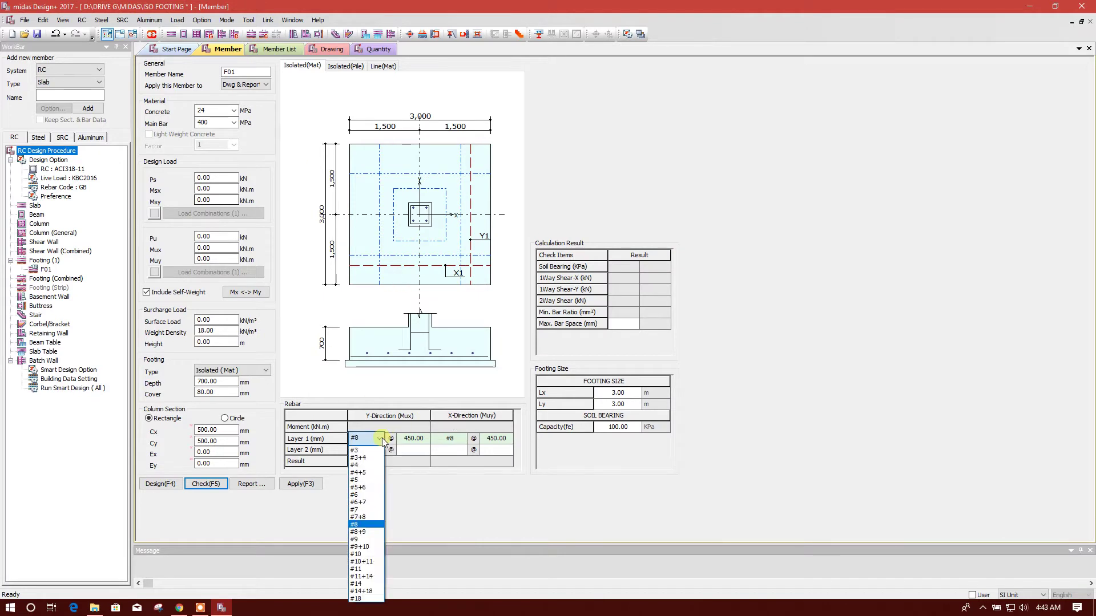
left_click(381, 436)
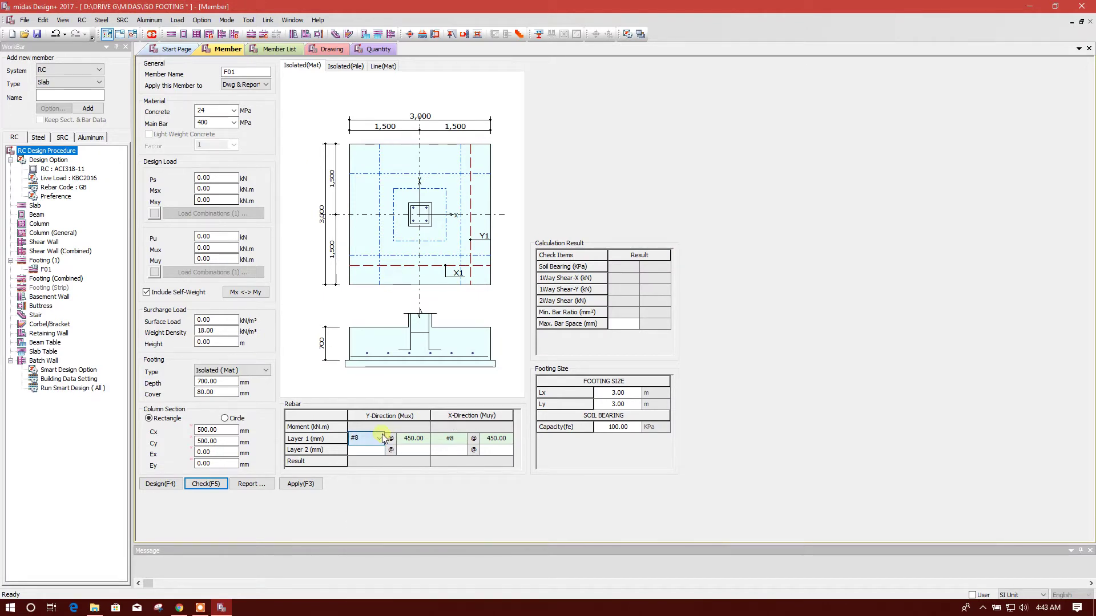
left_click(449, 438)
left_click(462, 440)
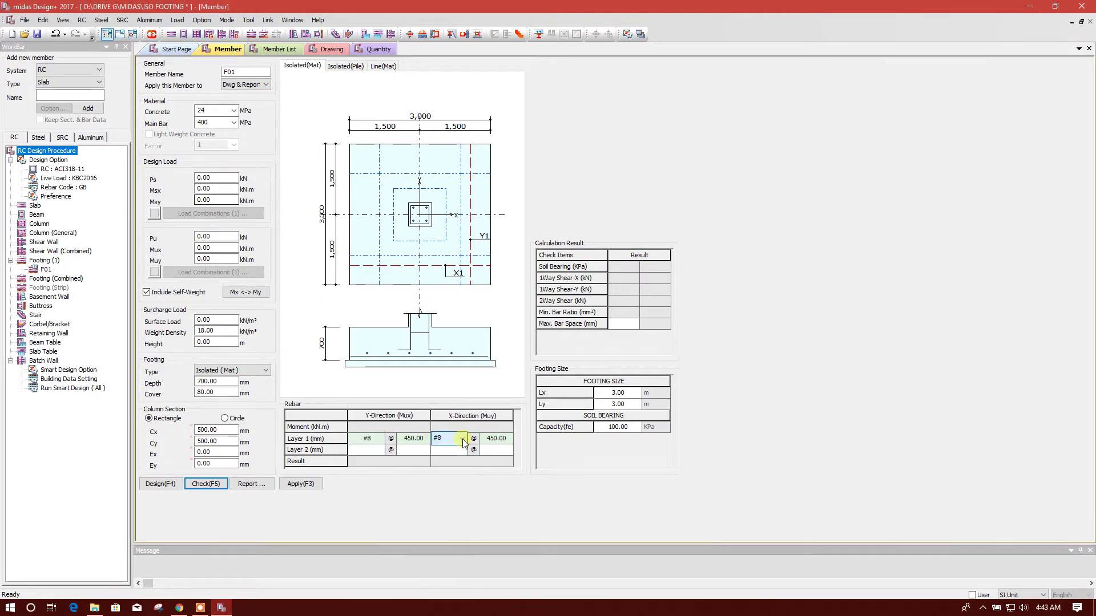
left_click(37, 33)
left_click(218, 110)
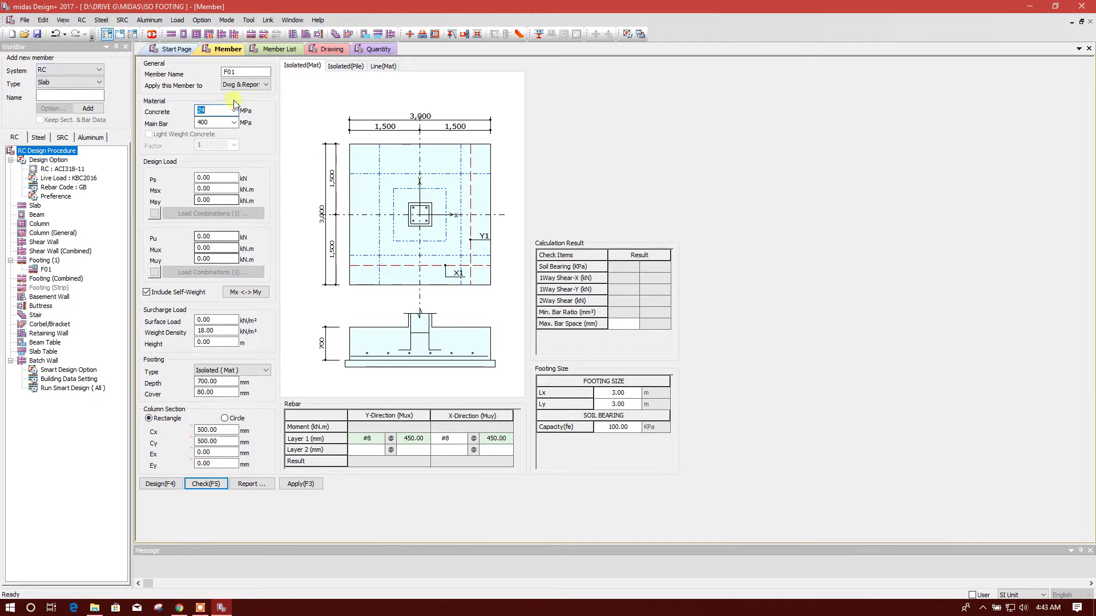
Step: Name the member F1 and confirm #8 bars for Y and X directions
left_click(245, 72)
left_click(212, 177)
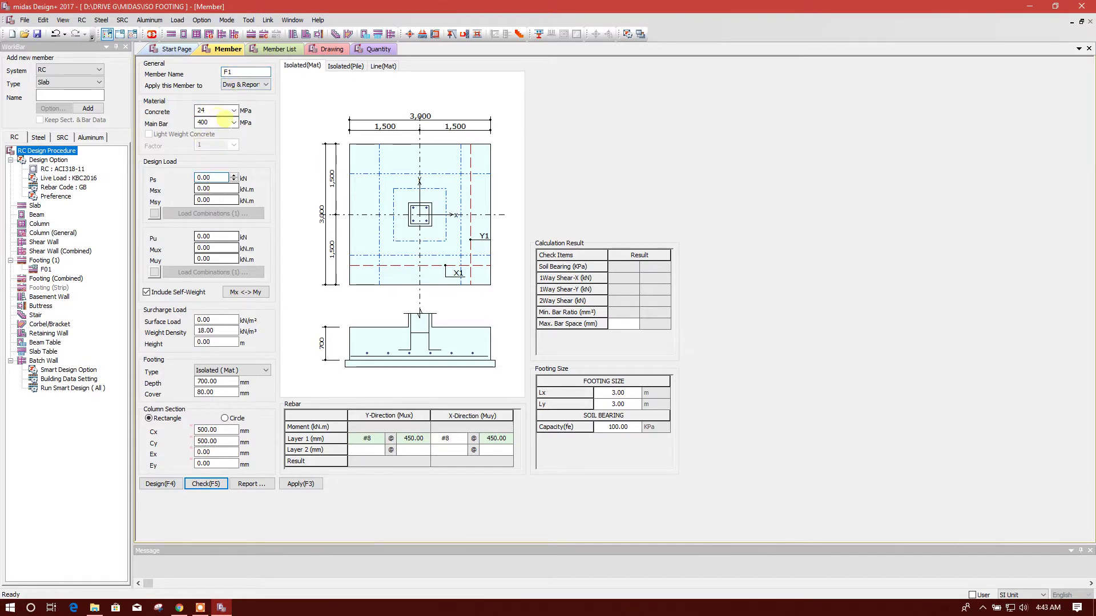
left_click(374, 438)
left_click(380, 440)
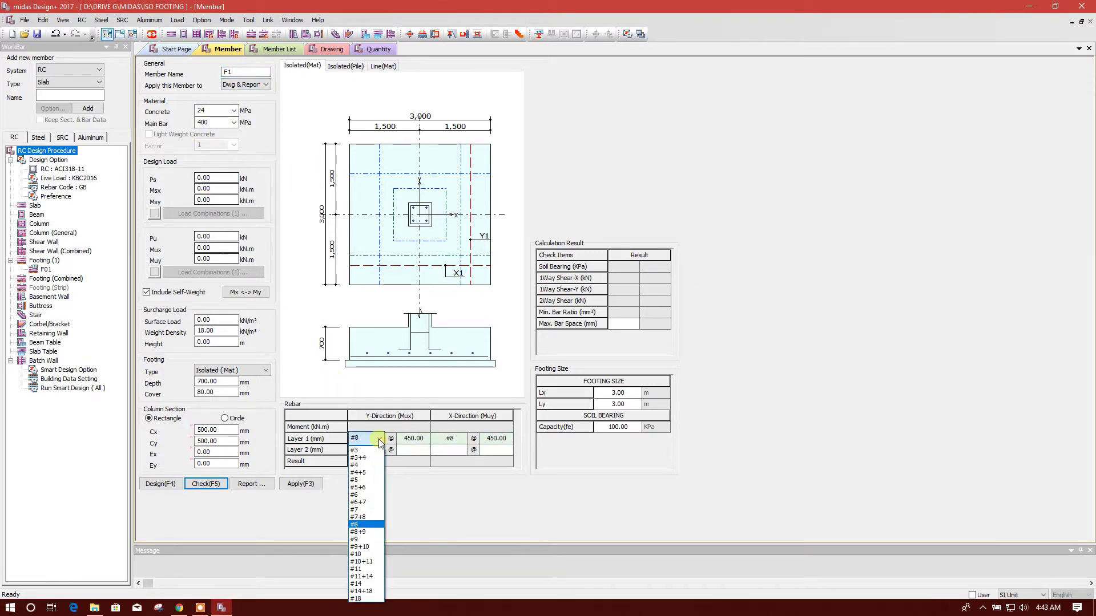
left_click(420, 481)
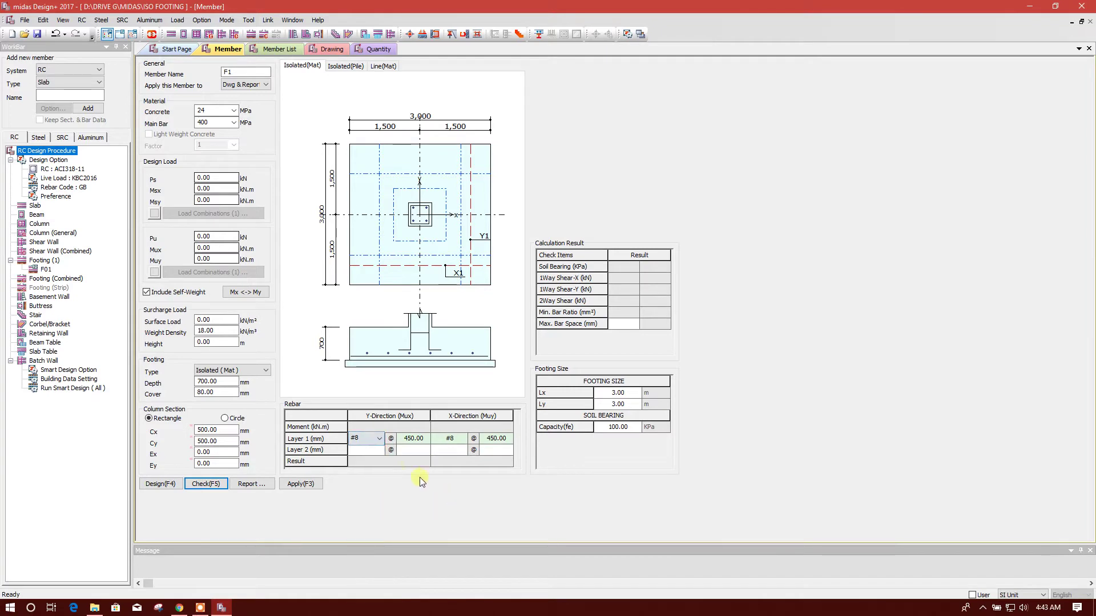
left_click(464, 437)
left_click(501, 512)
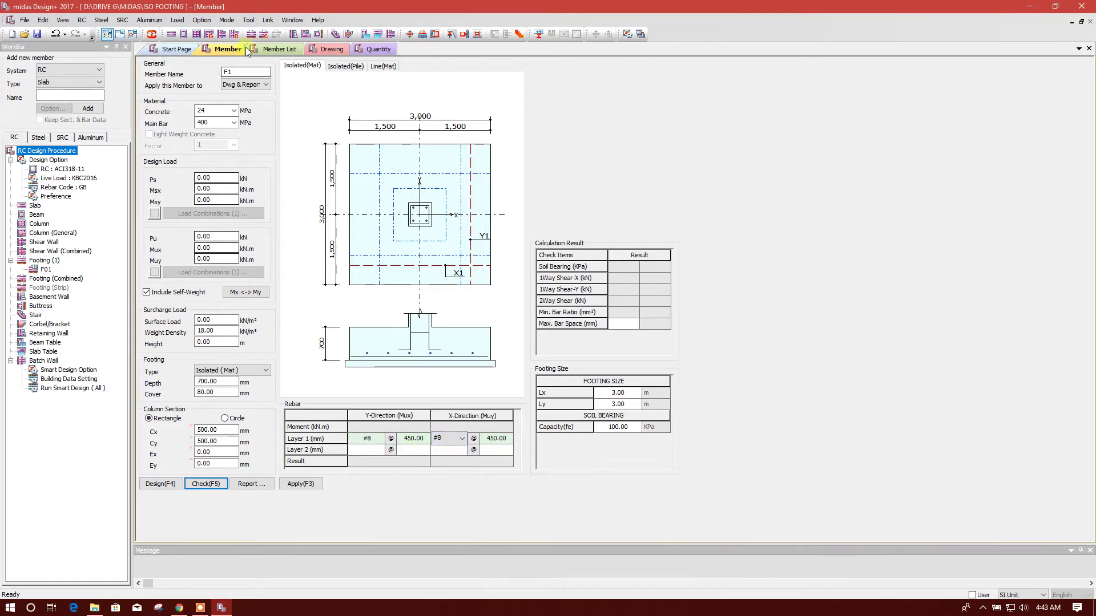
Step: Reapply the design options with ACI318-11 code and KBC2016 live load
left_click(226, 20)
left_click(246, 32)
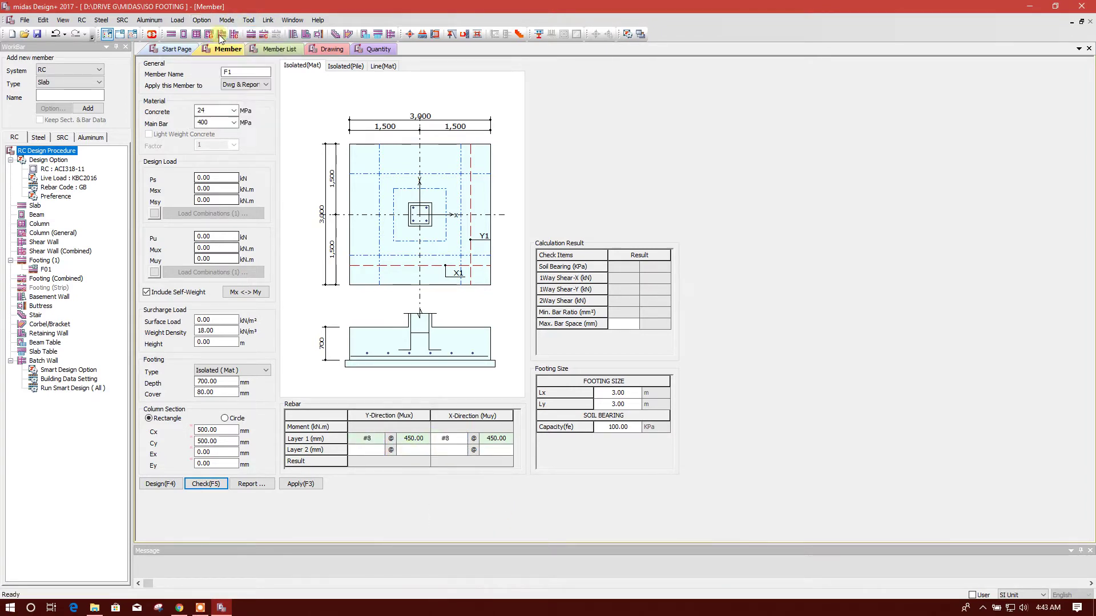
left_click(614, 381)
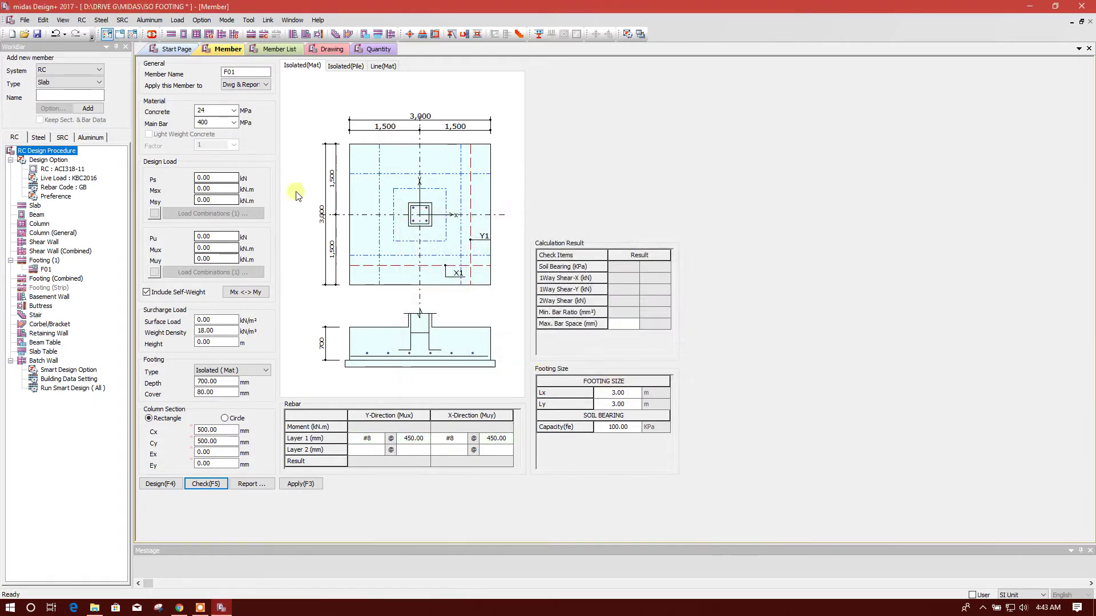
Step: Apply the rebar options and set Y-direction Layer 1 bars to d12
left_click(207, 21)
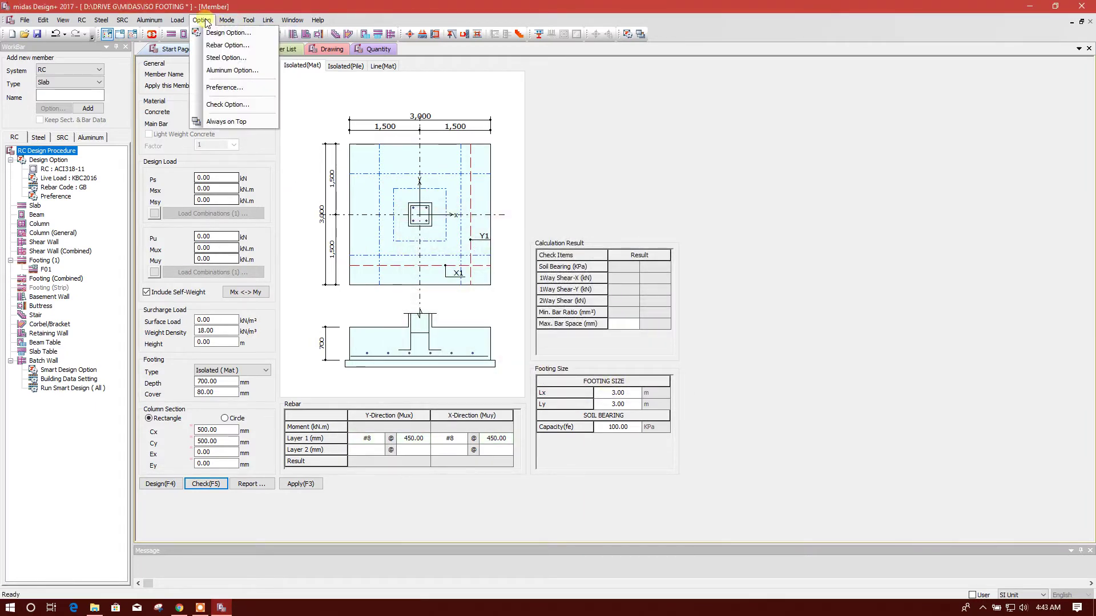
left_click(227, 45)
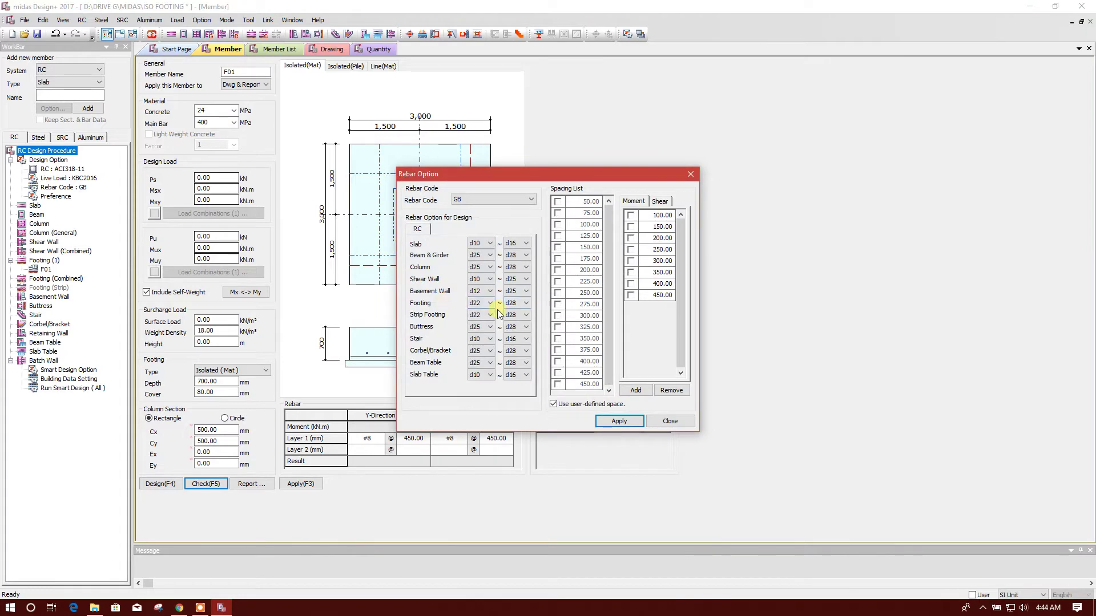
left_click(619, 421)
left_click(377, 439)
left_click(380, 439)
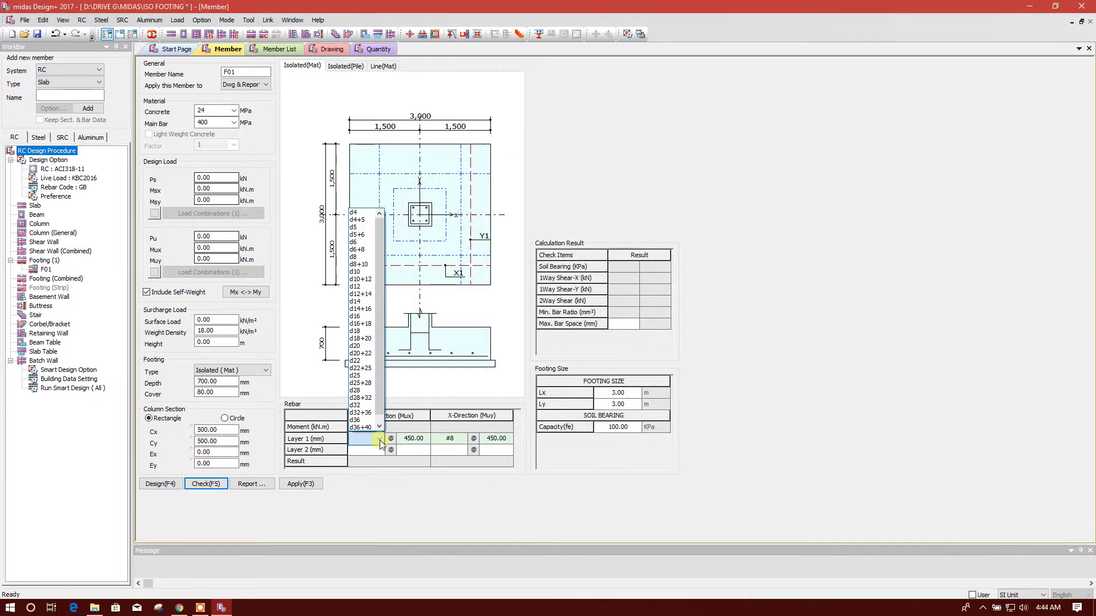
left_click(358, 286)
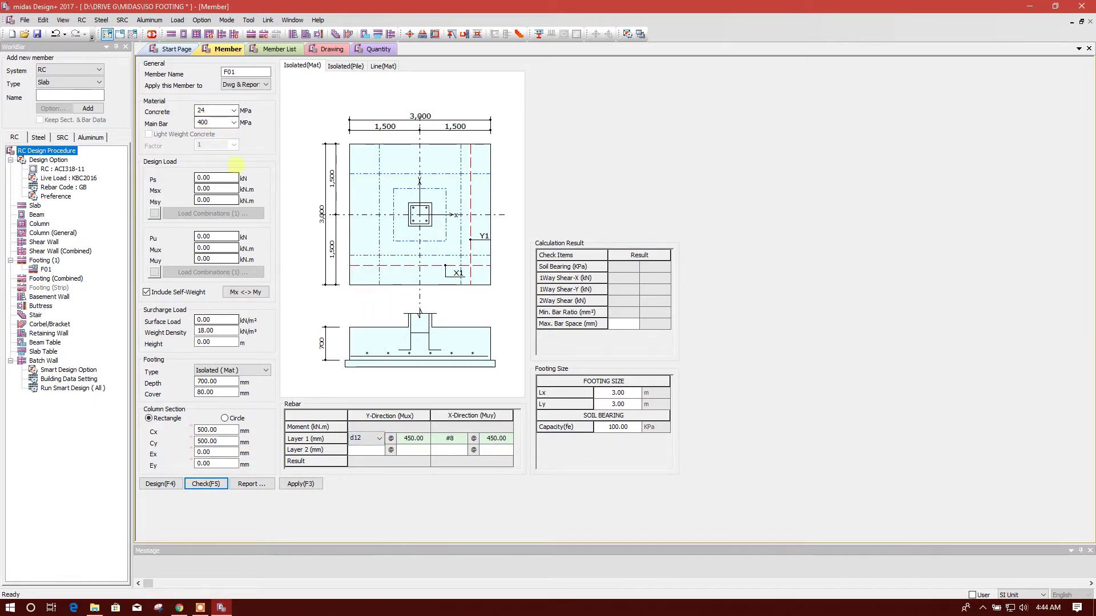
Step: Set concrete to 24.13 MPa and main bar to 413.7 MPa, dismissing the yield warning
left_click(233, 111)
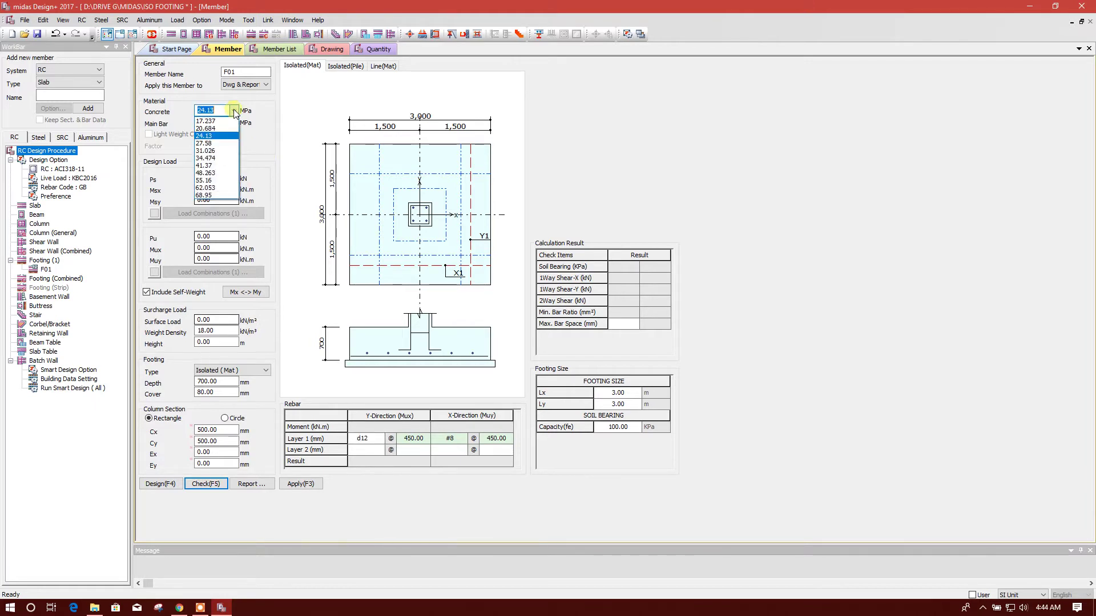
left_click(234, 110)
left_click(234, 122)
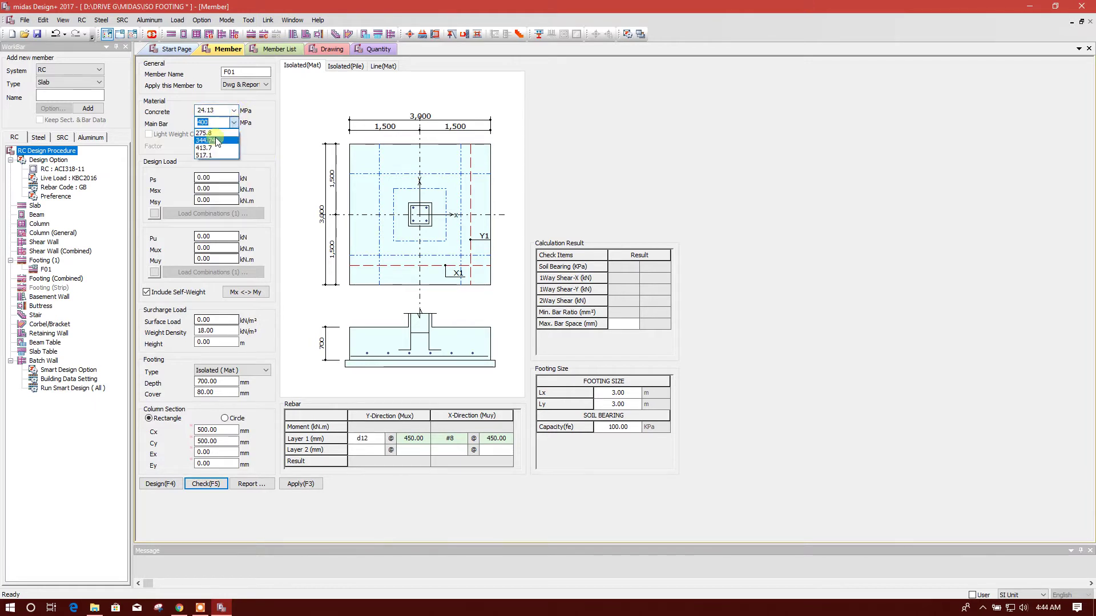
left_click(220, 148)
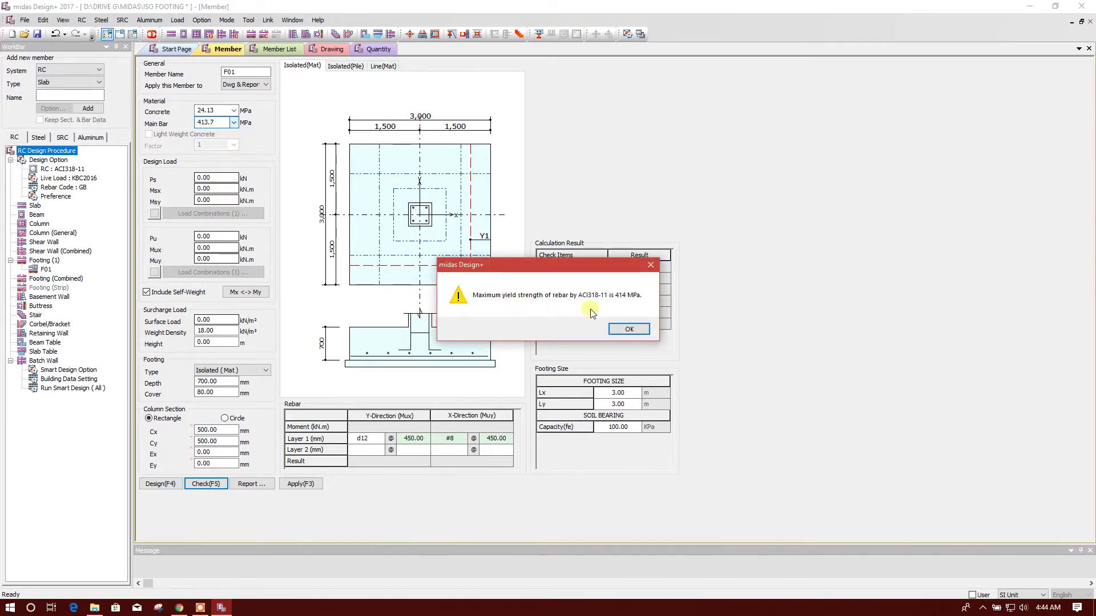
left_click(628, 330)
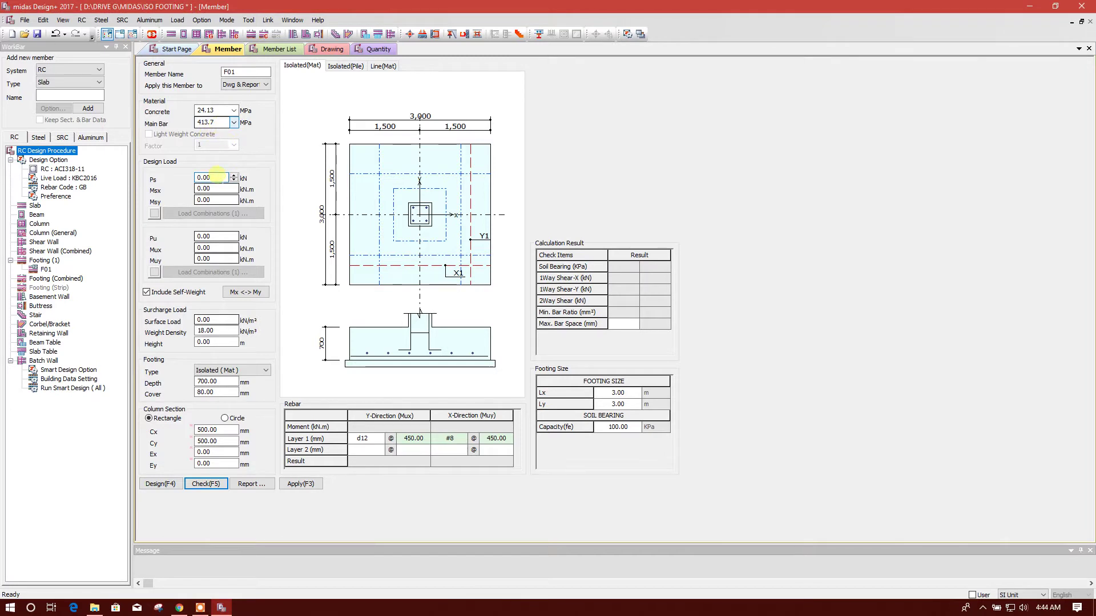
Step: Enter design loads Ps 250 kN, Msx 30 kN·m, Pu 300 kN and Mux 40 kN·m
left_click_drag(219, 174, 174, 182)
left_click_drag(227, 188, 165, 194)
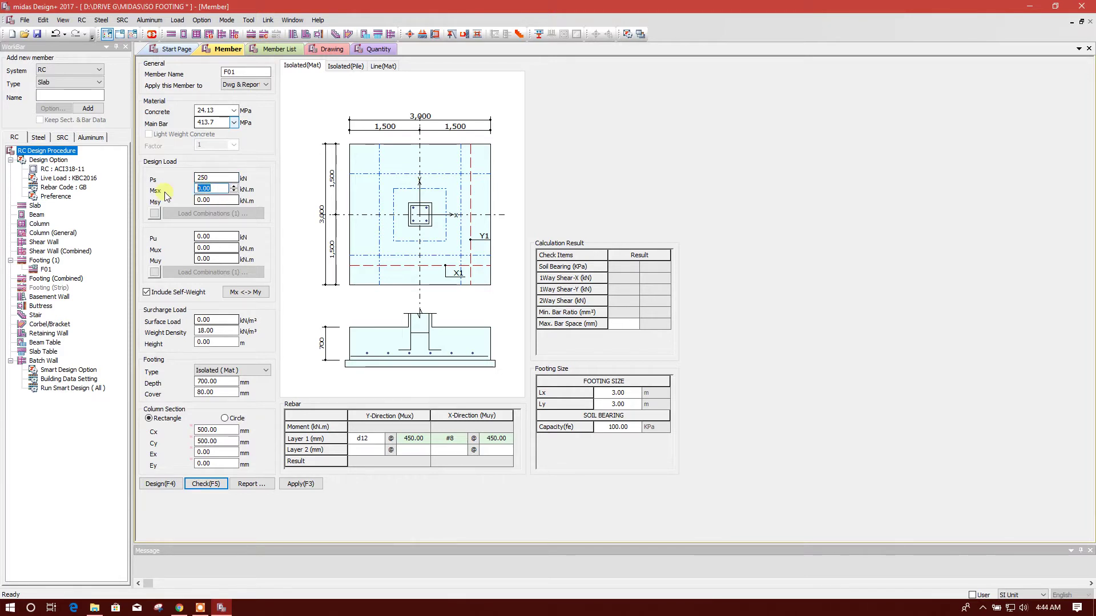
type("30")
left_click(217, 238)
left_click_drag(222, 236, 175, 236)
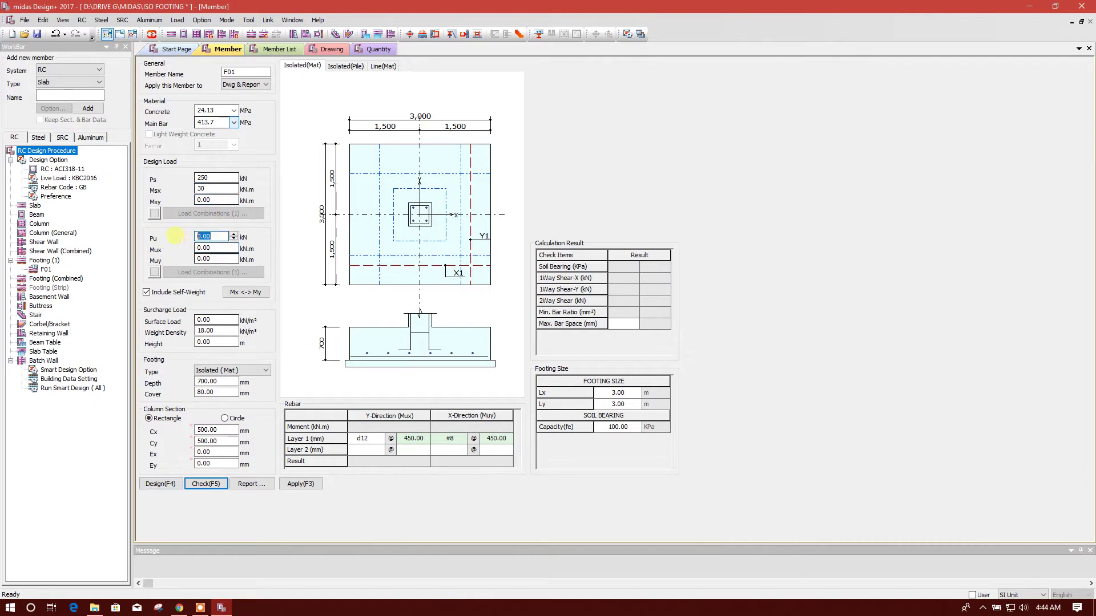
type("300")
key("Tab")
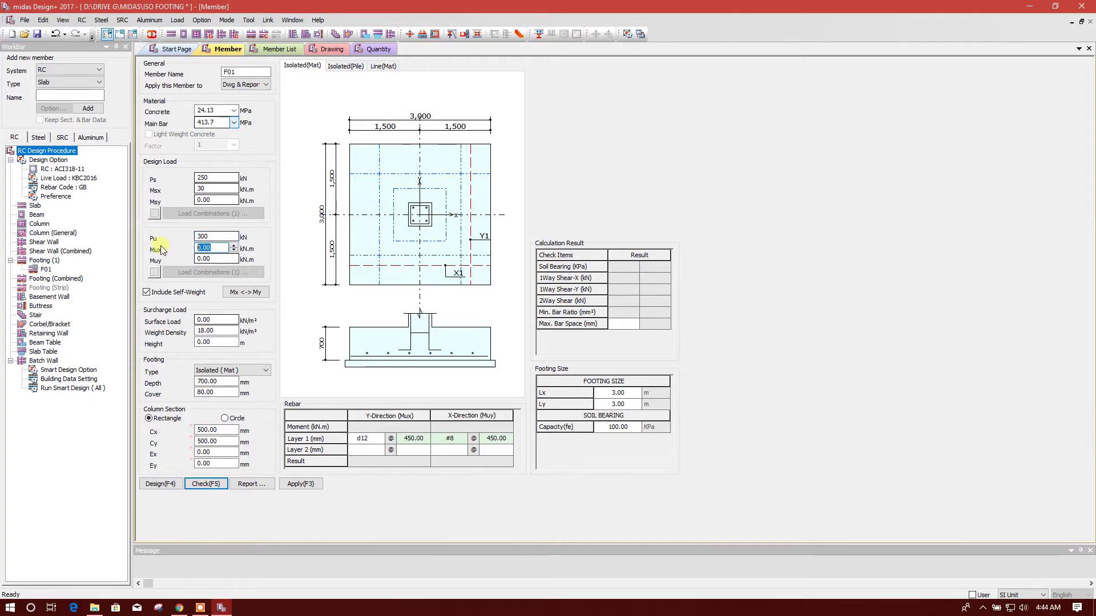
key("Tab")
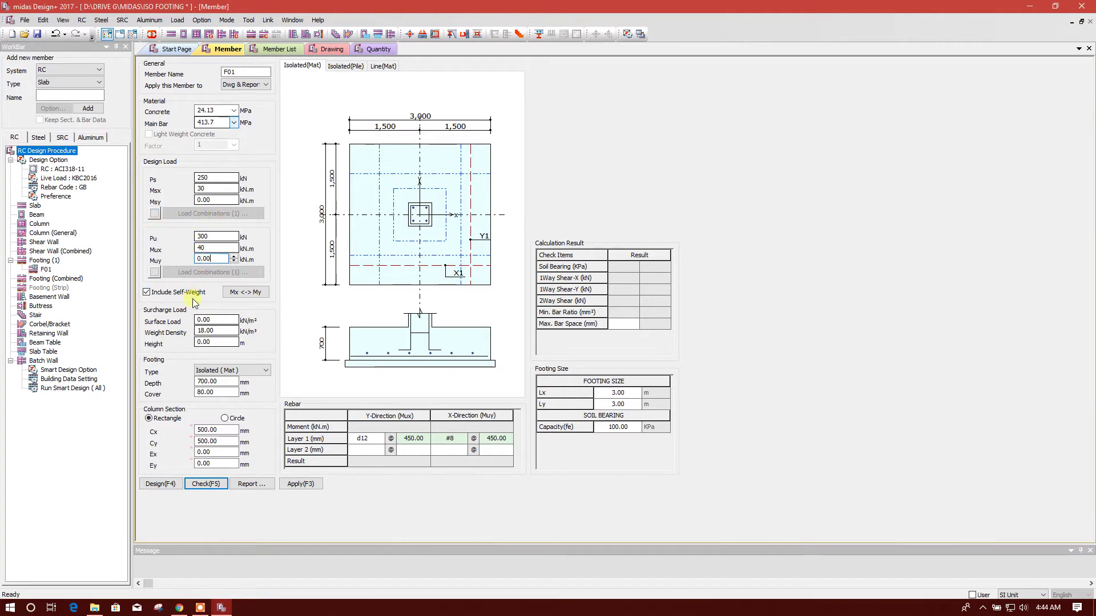
left_click(218, 319)
Step: Set surcharge soil height to 1.2 m, footing cover to 50 mm and depth to 600 mm
double_click(210, 319)
key("Tab")
key("Tab")
type("1.2")
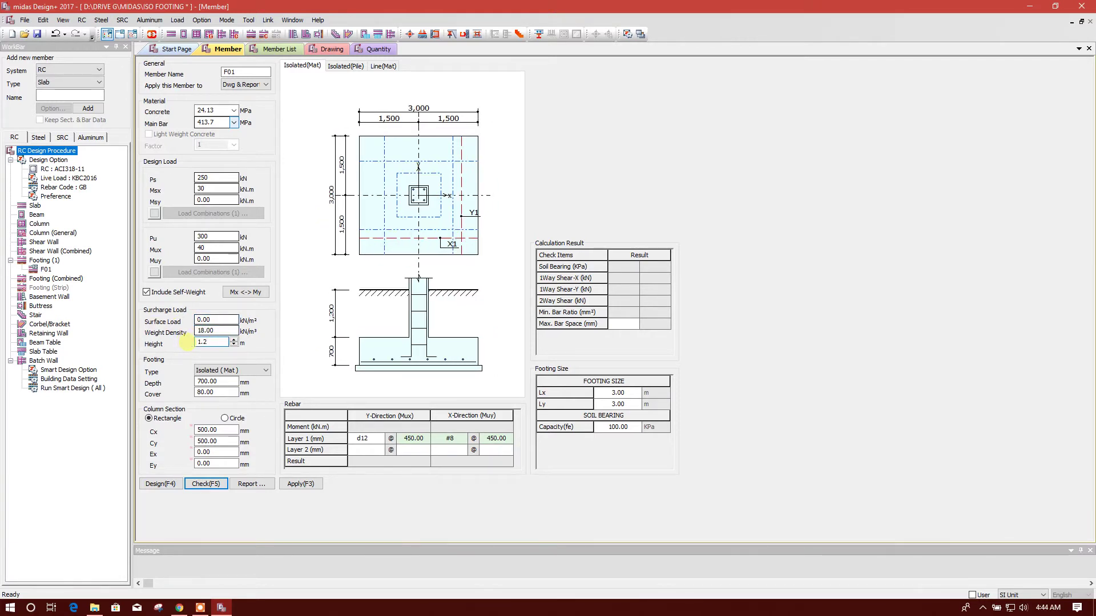
left_click(219, 392)
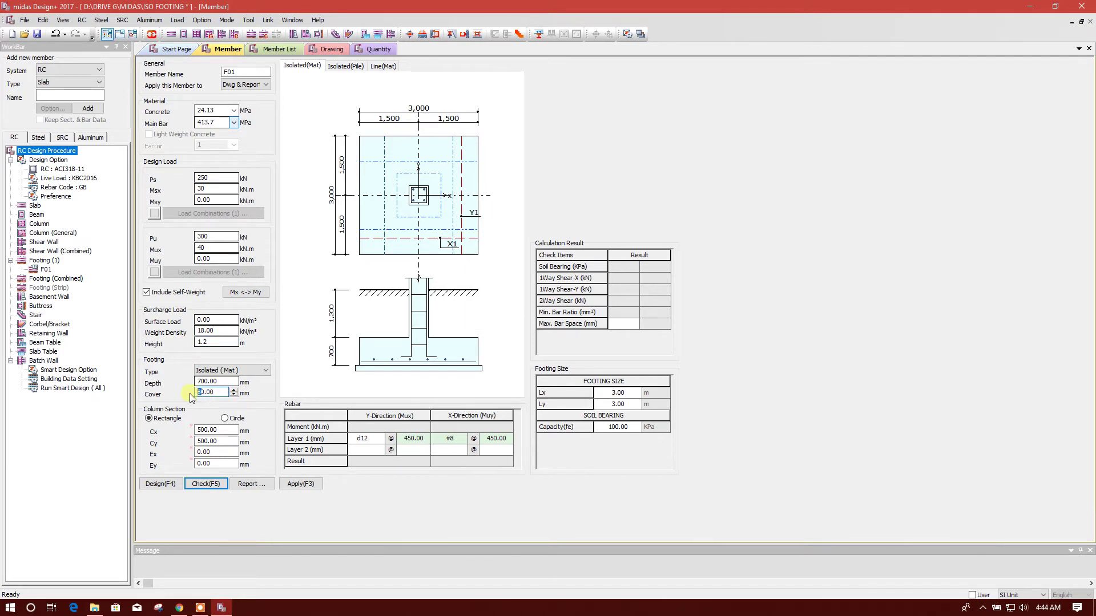
type("5")
key("shift+Tab")
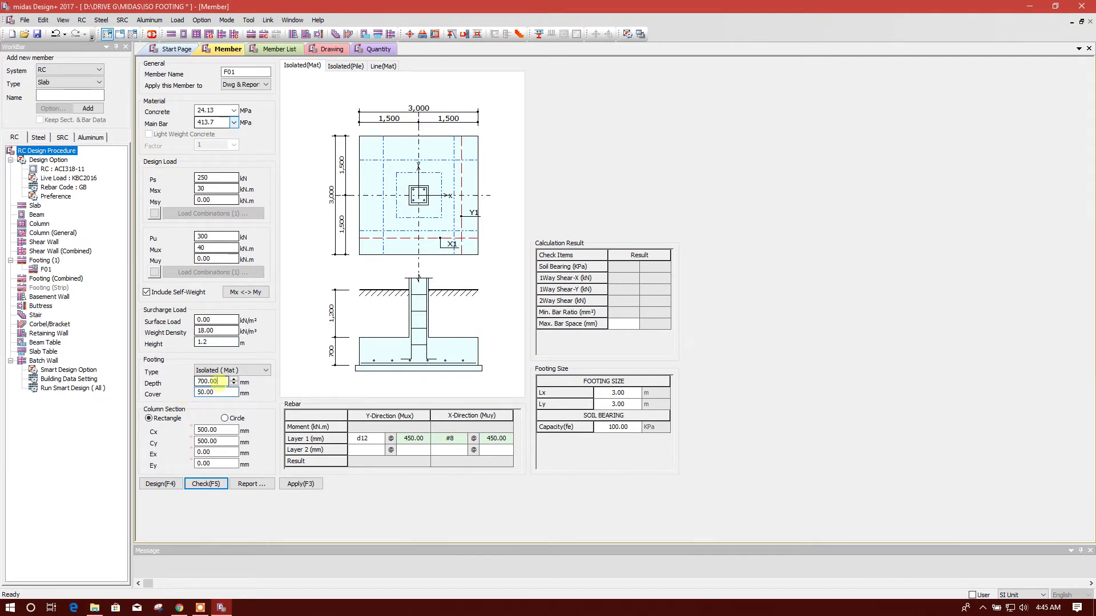
type("600")
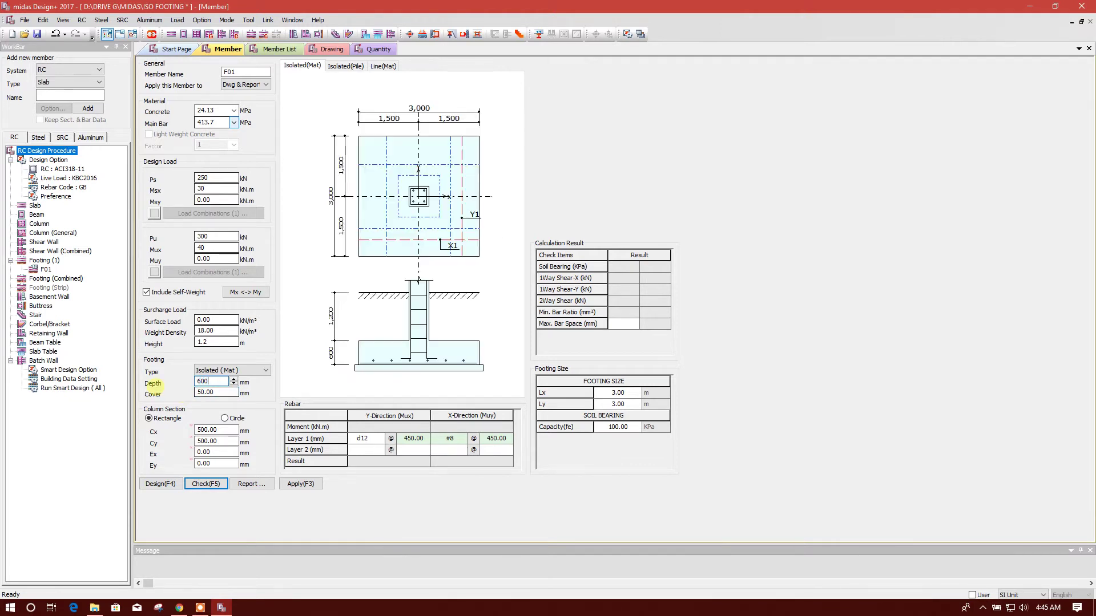
key("Tab")
key("Tab")
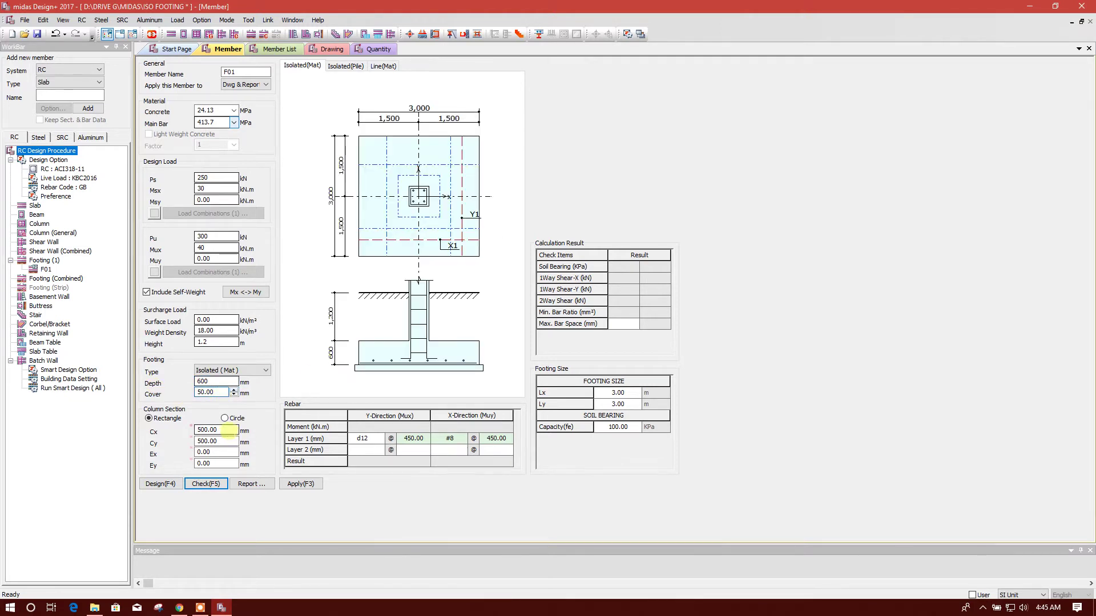
Step: Set column width Cx to 300 mm and Y-direction Layer 1 bars to d14 @ 150
type("300")
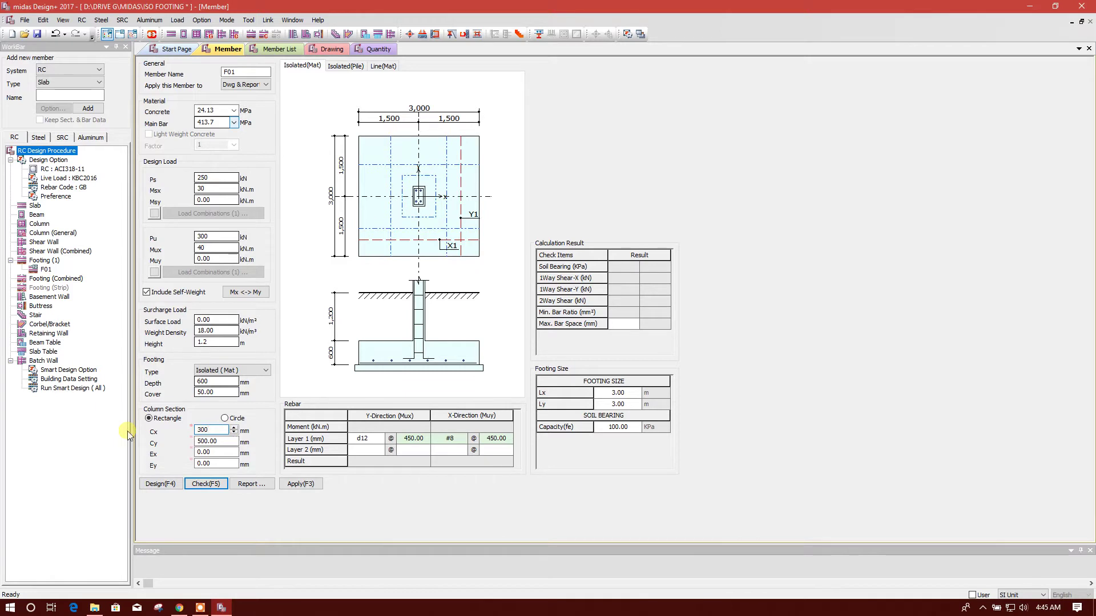
left_click(221, 452)
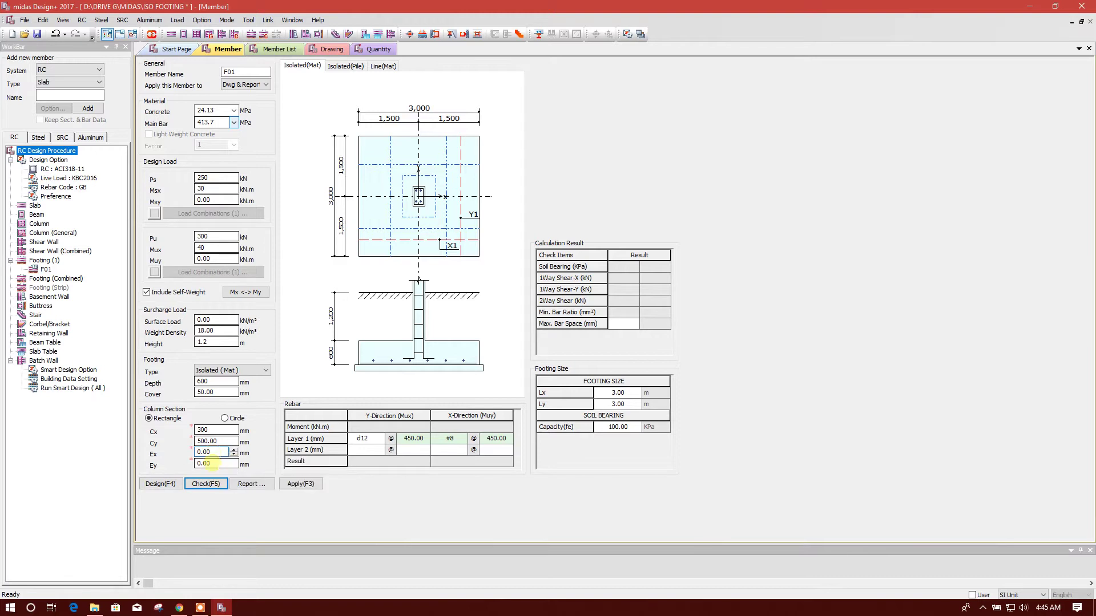
left_click(377, 438)
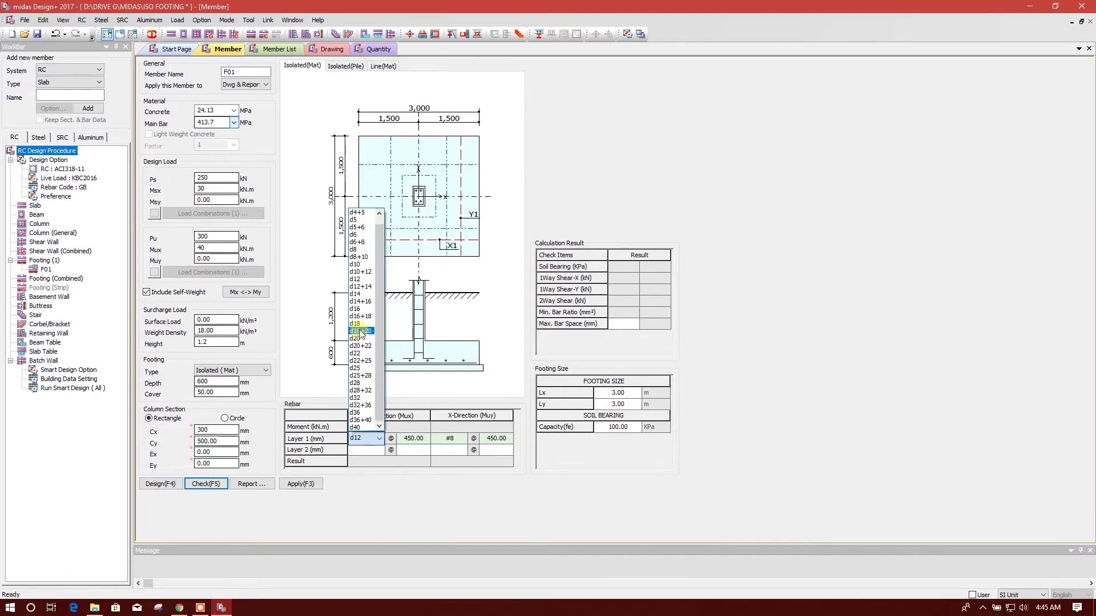
left_click(361, 298)
left_click(423, 438)
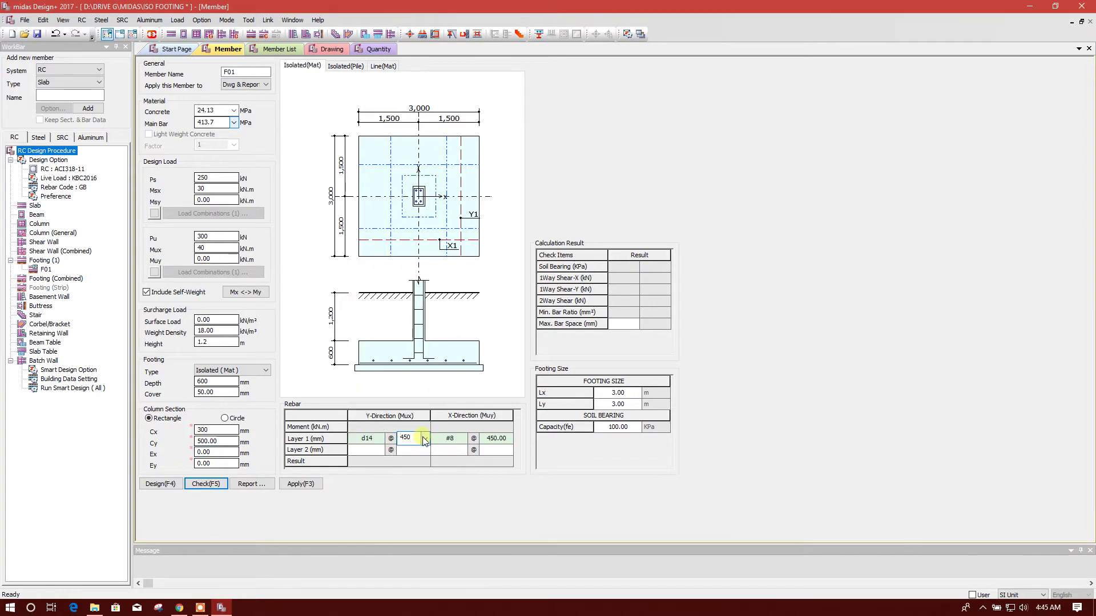
left_click(425, 439)
left_click(410, 462)
Step: Set X-direction Layer 1 bars to d14 @ 150
left_click(462, 438)
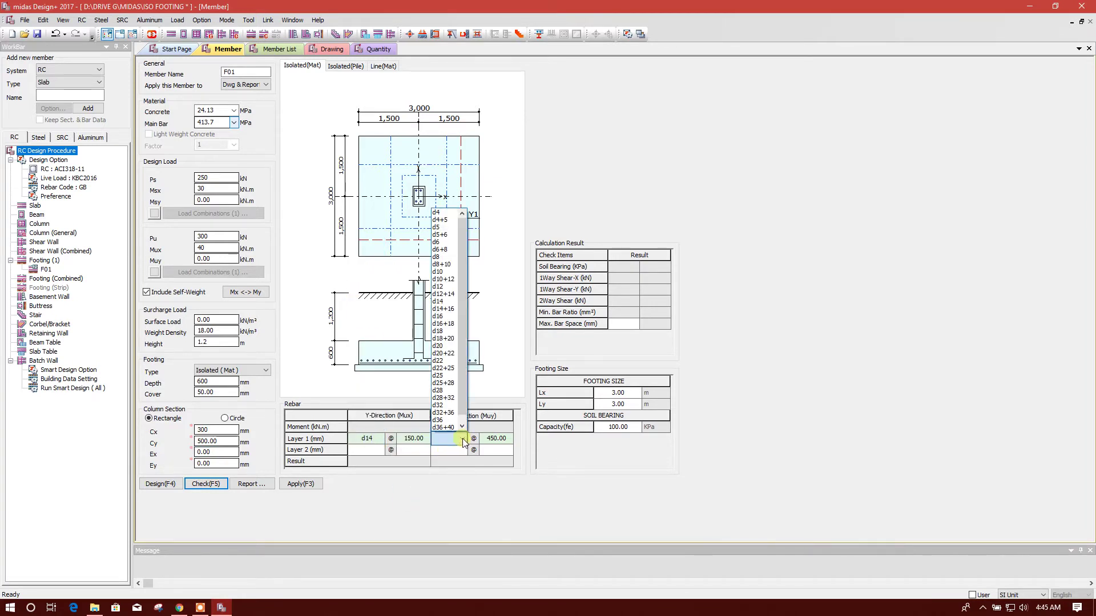
left_click(444, 301)
left_click(505, 441)
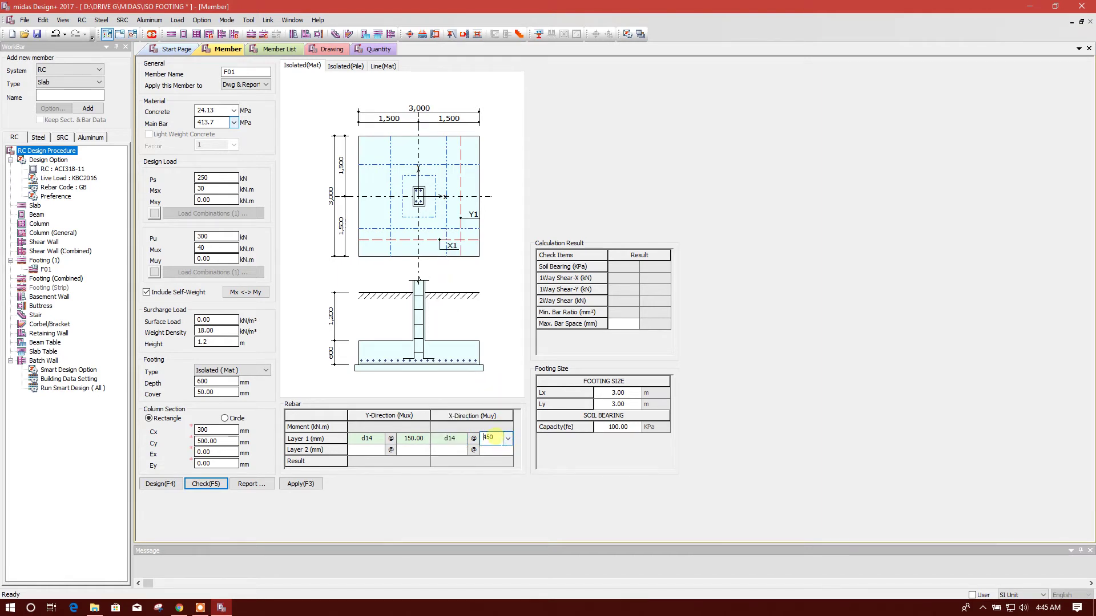
left_click(495, 437)
left_click(495, 460)
left_click(626, 429)
left_click(636, 429)
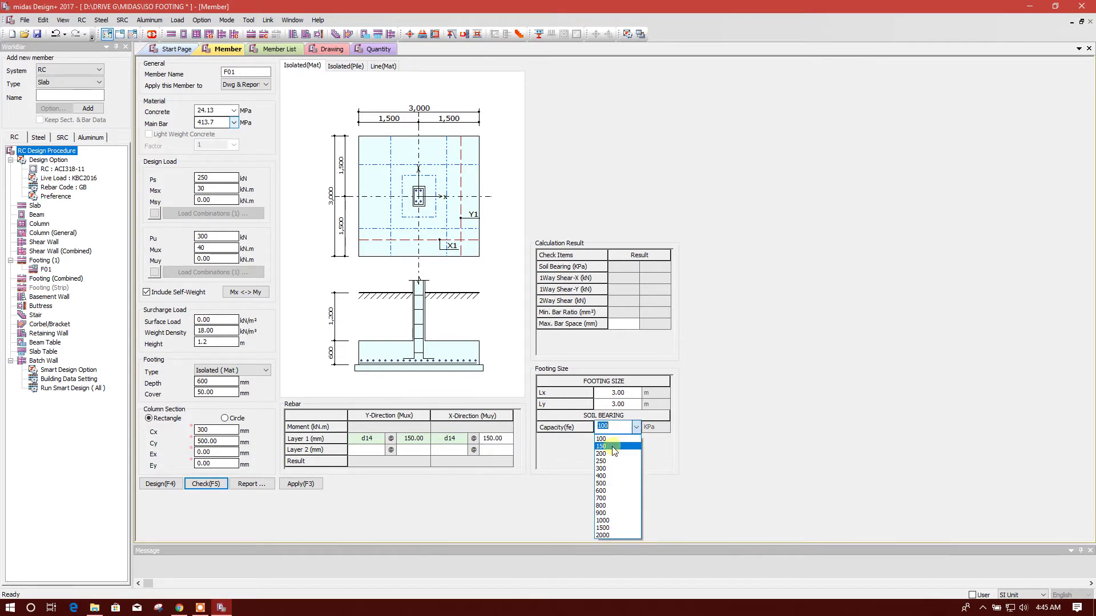
Step: Set soil bearing capacity to 150 kPa, size the footing 2.00 × 2.00 m, and run the check
left_click(613, 449)
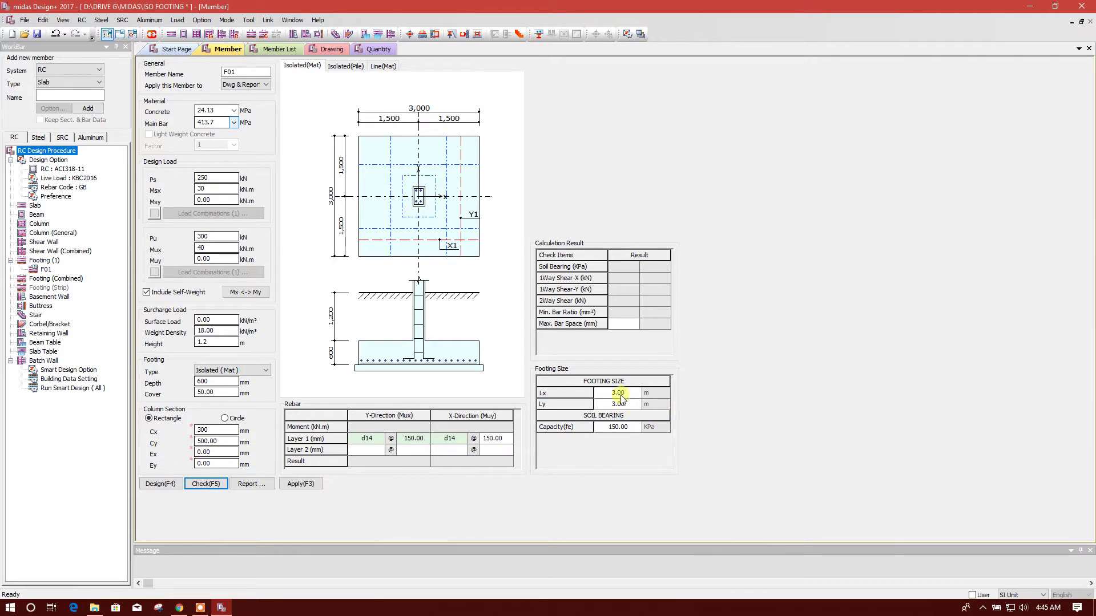
left_click_drag(618, 393, 599, 394)
type("2.")
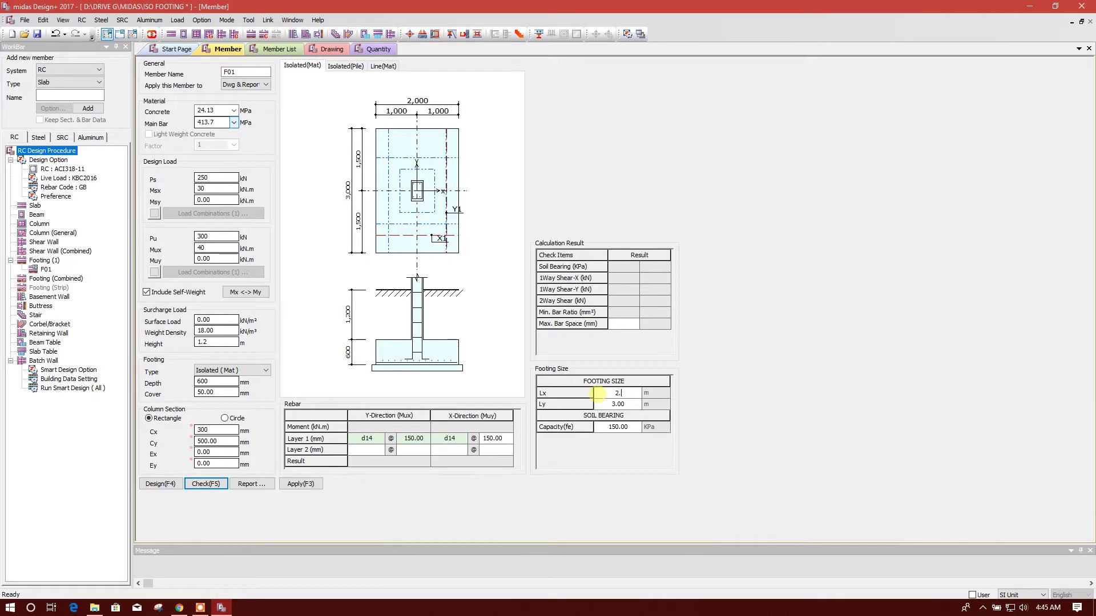
type("0")
left_click(625, 404)
key("BackSpace")
type("2.1")
key("BackSpace")
key("Return")
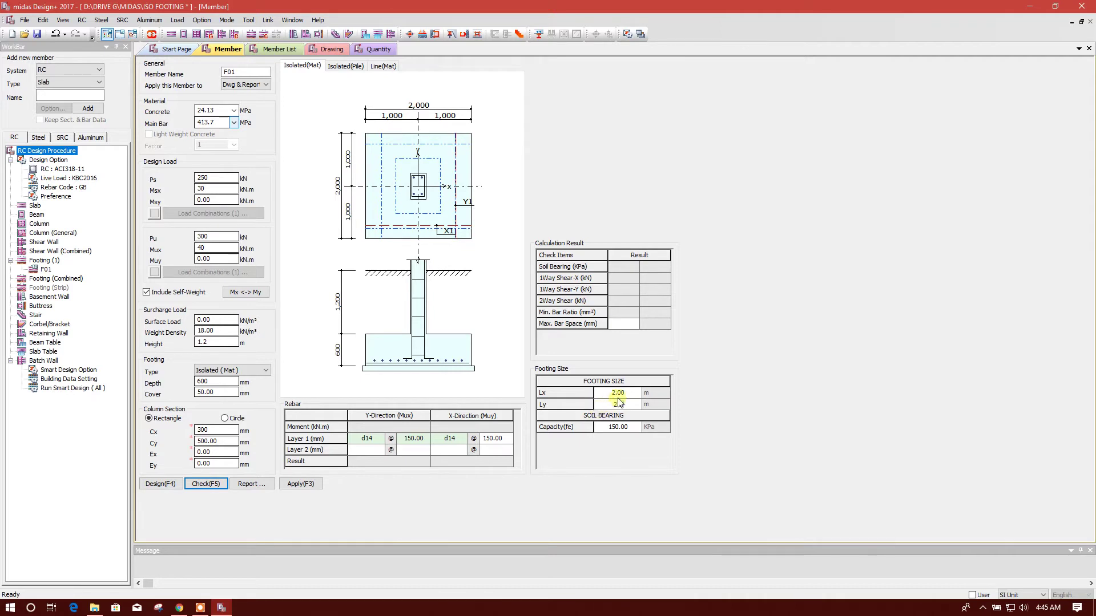
left_click(212, 486)
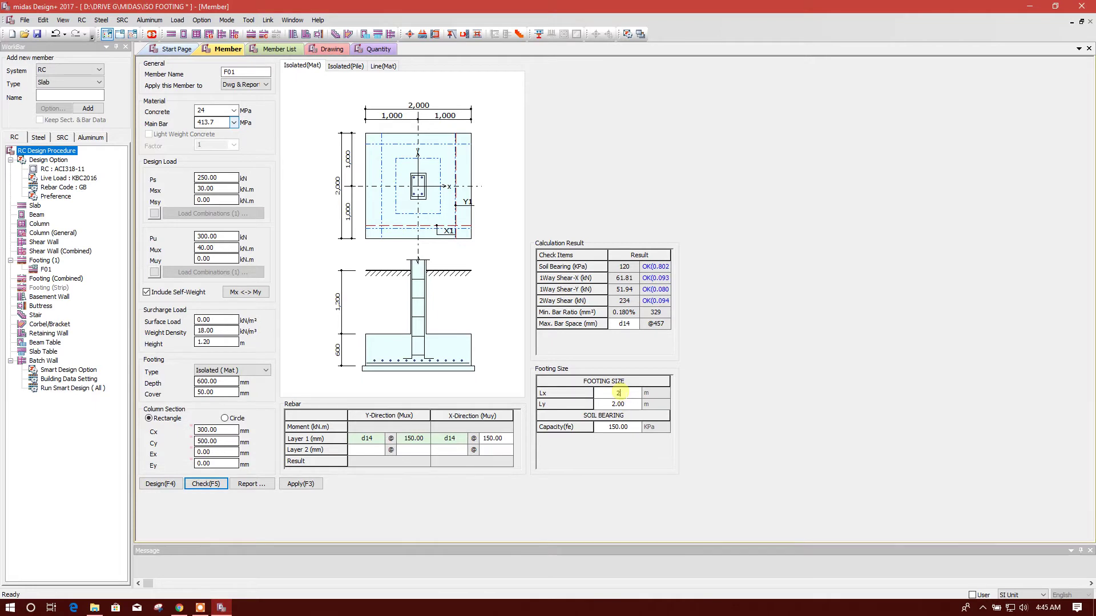
Step: Resize the footing to 1.80 × 1.80 m and rerun the check
left_click(606, 394)
type("1.8")
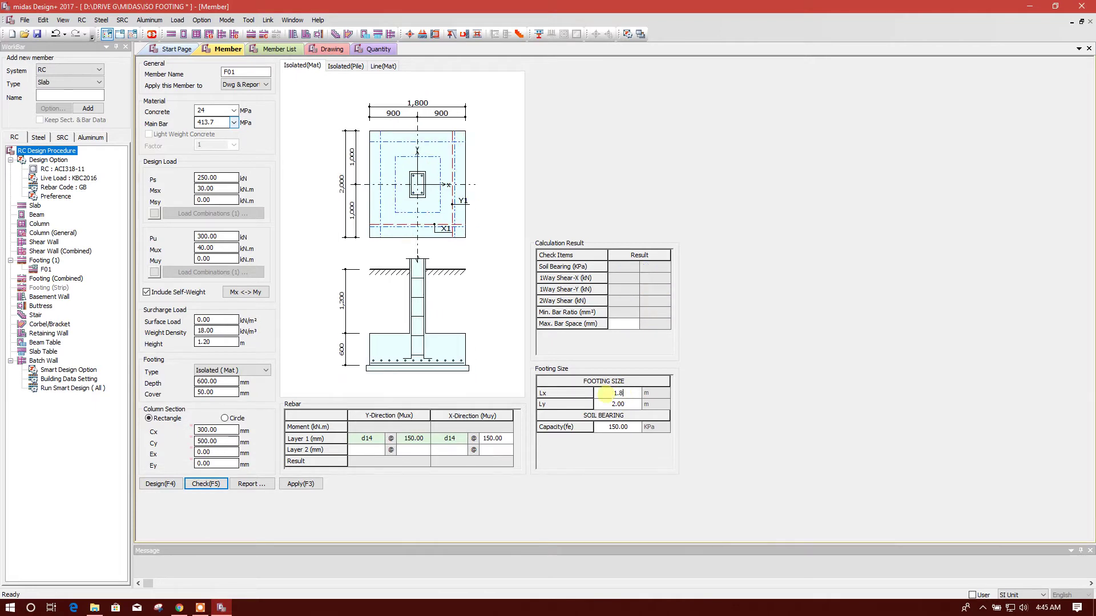
left_click(607, 403)
type("1.8")
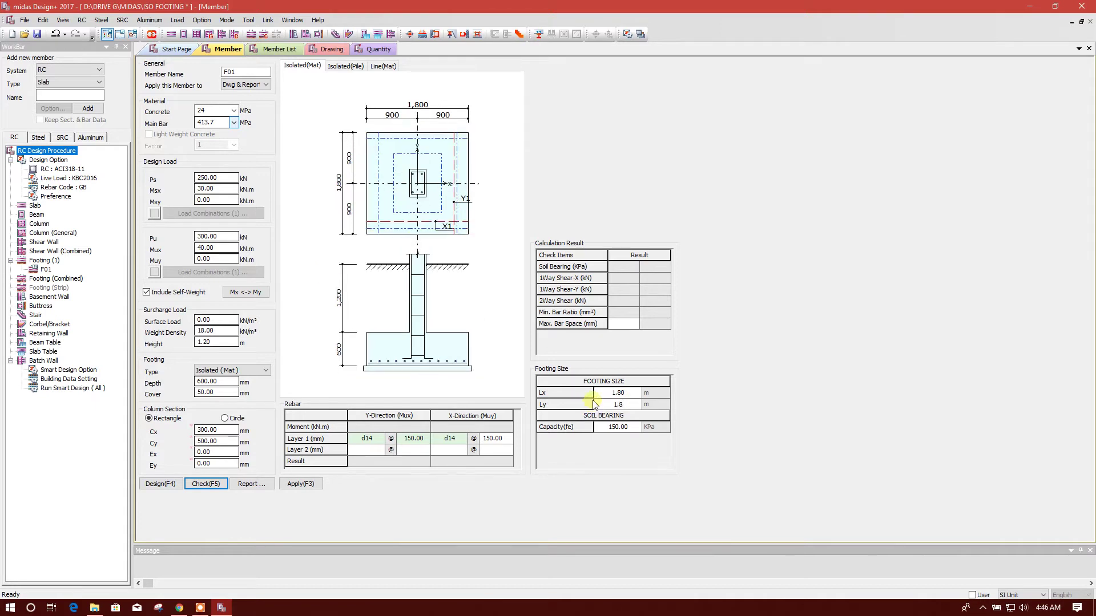
left_click(217, 486)
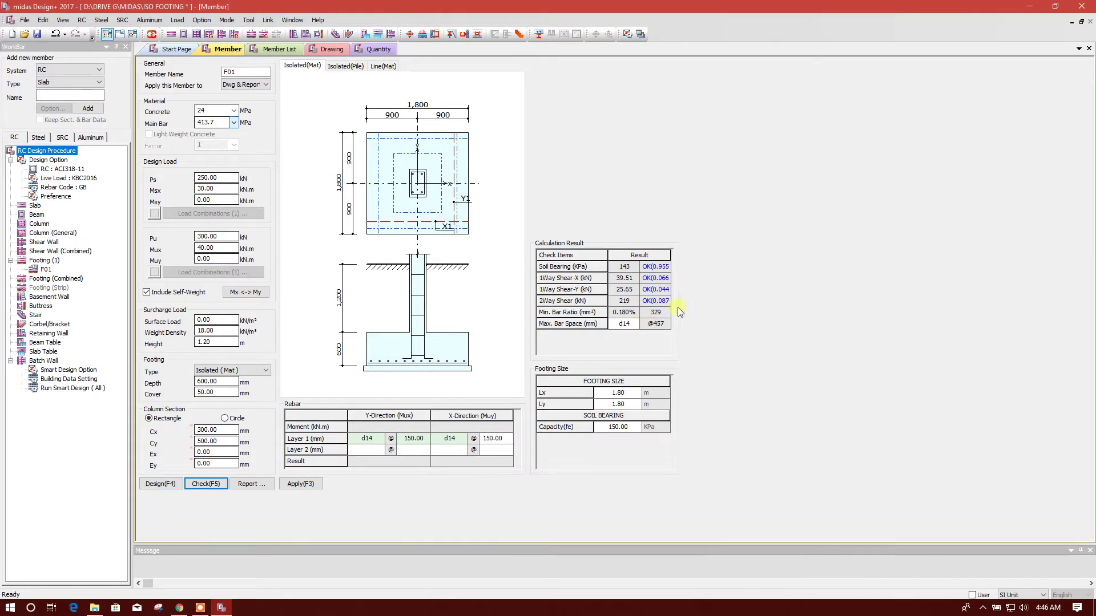
Step: Reduce the footing depth to 500 mm and check again
left_click(230, 383)
left_click_drag(219, 383, 175, 387)
type("500")
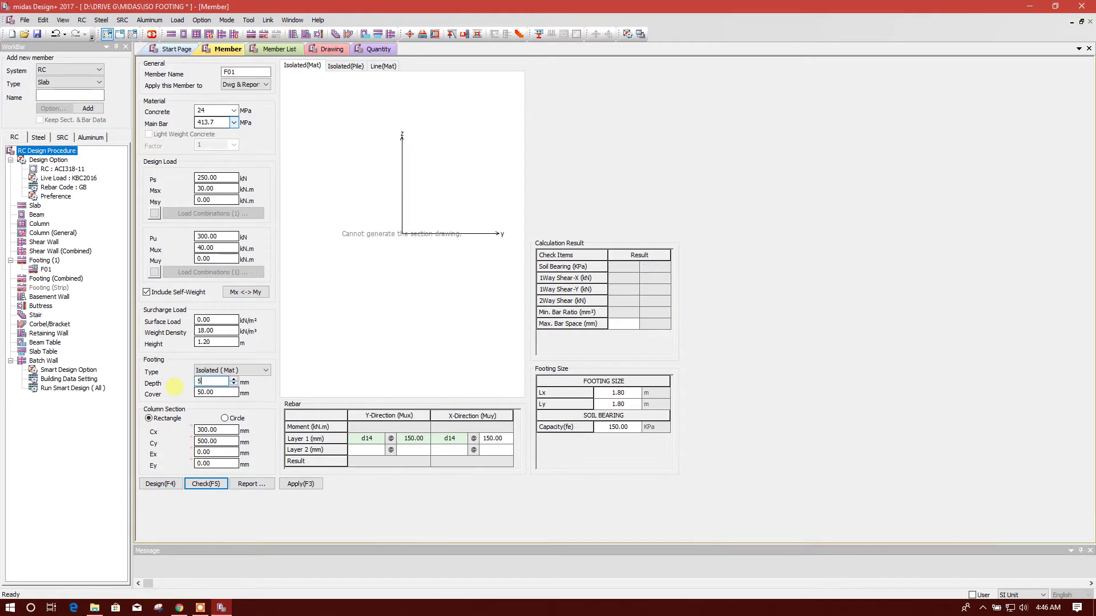
left_click(224, 392)
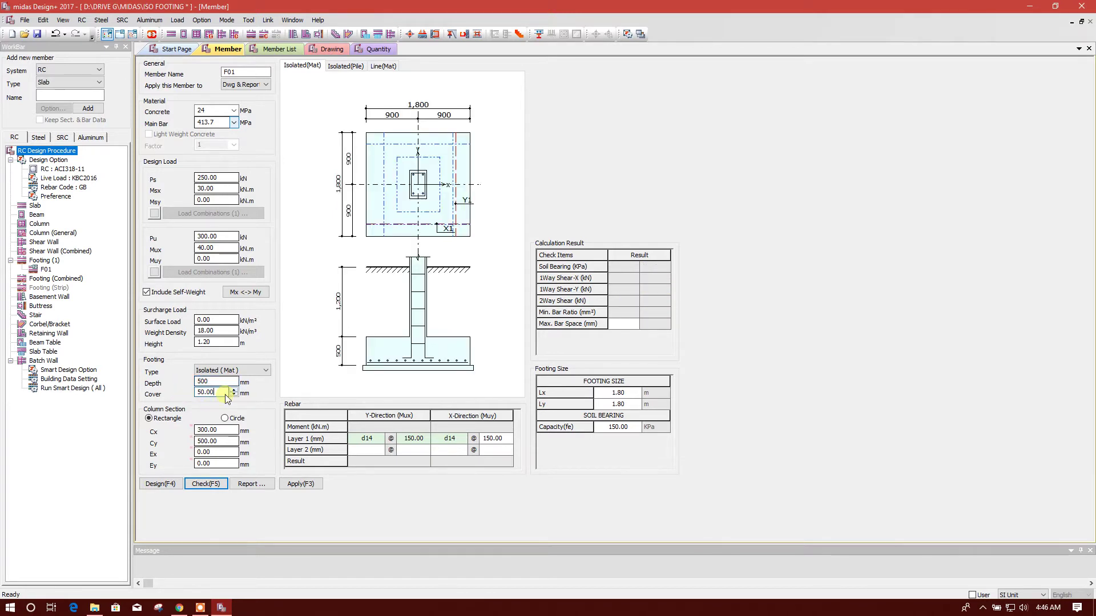
left_click(208, 486)
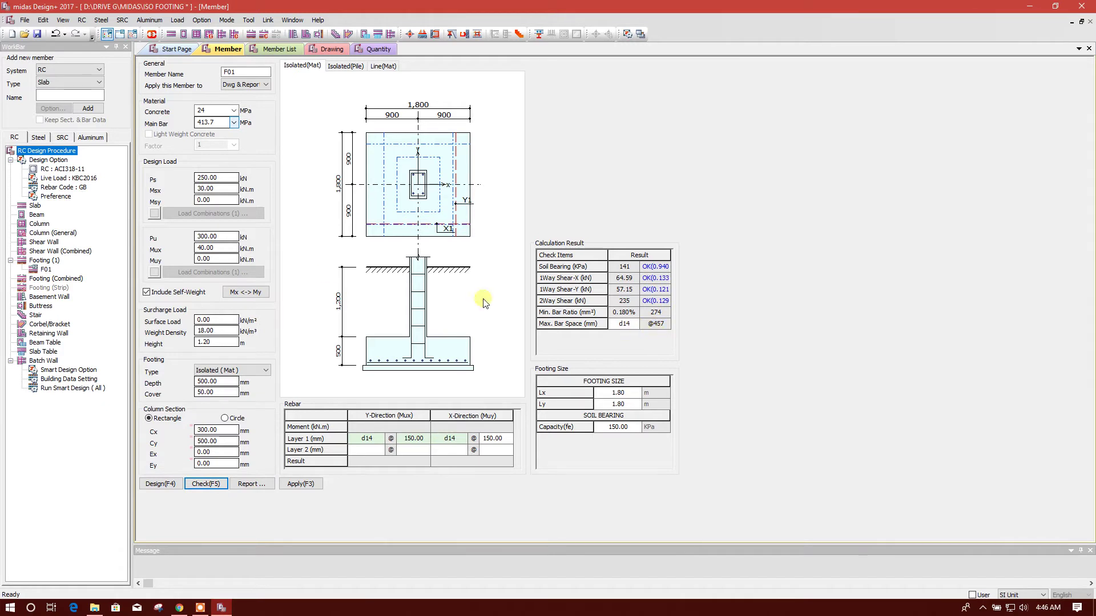
left_click(231, 72)
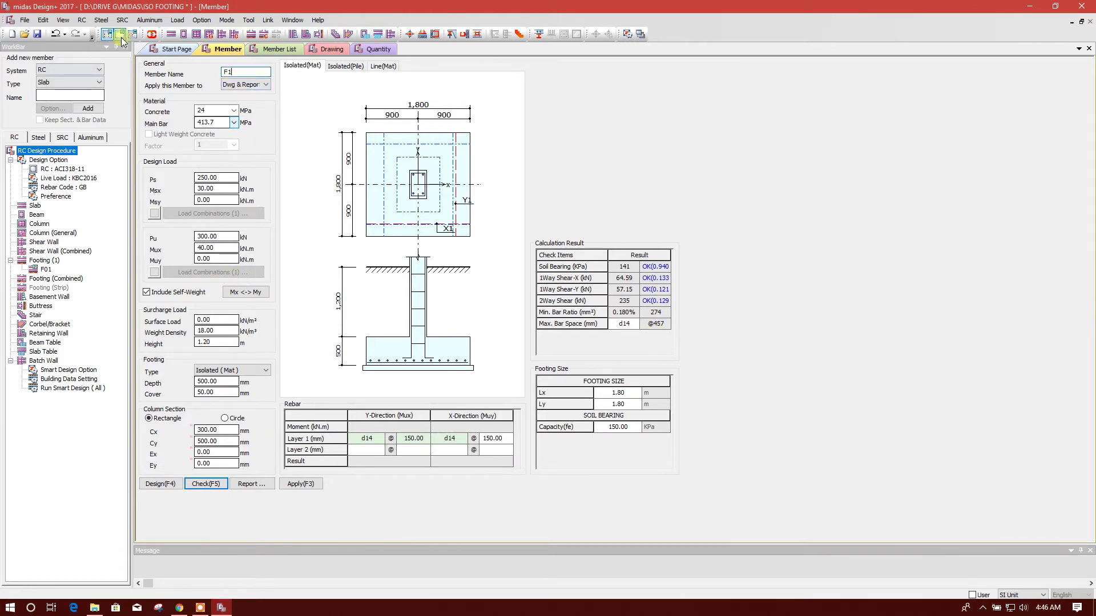
Step: Save the project and add a new footing member F02 to the Footing group
left_click(38, 33)
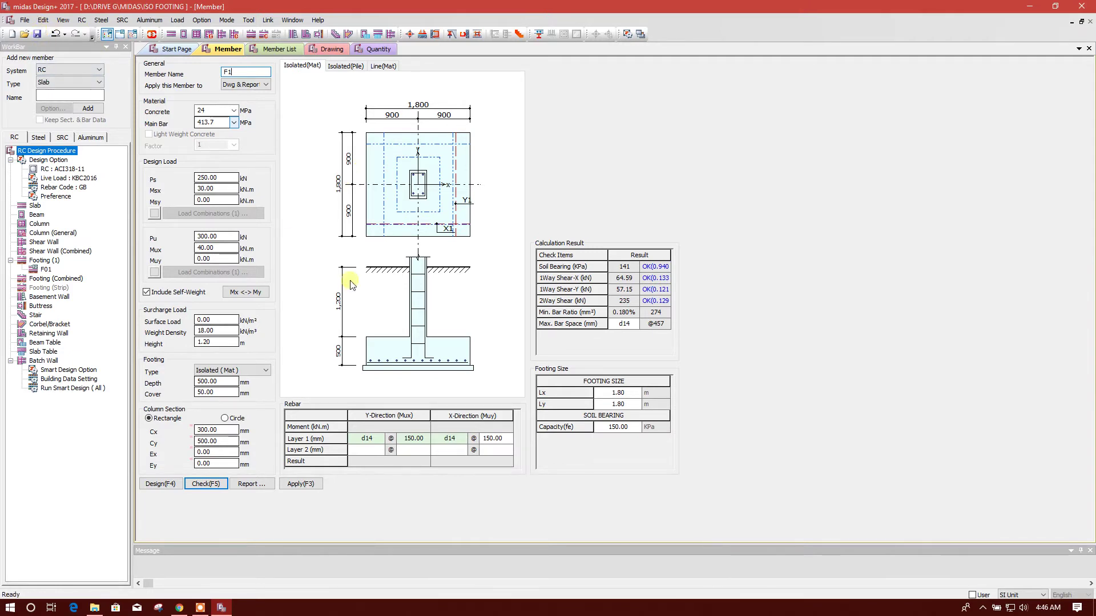
left_click(45, 262)
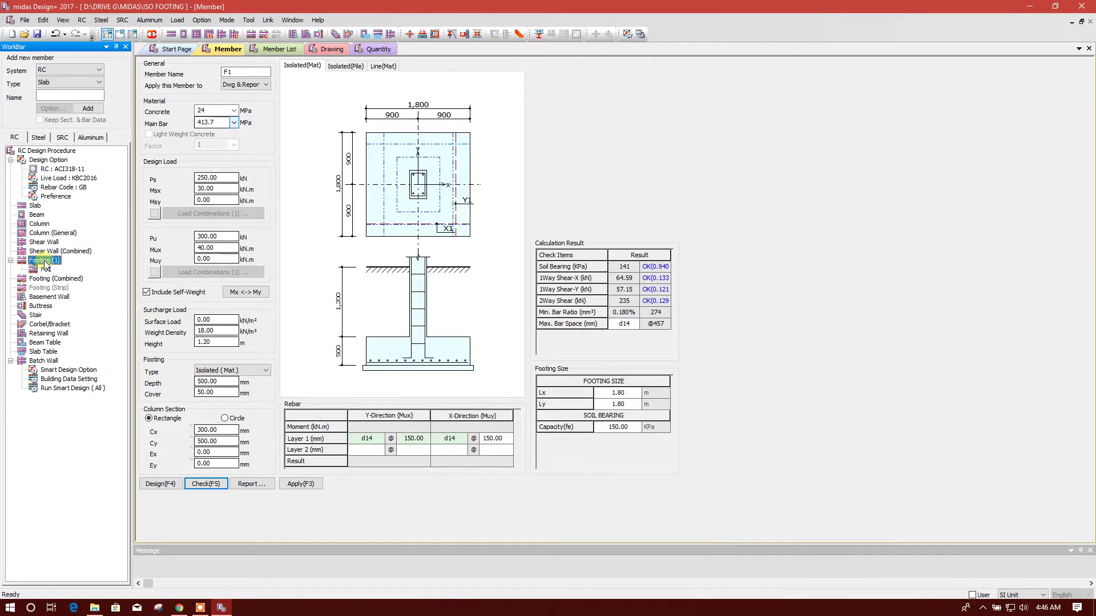
right_click(46, 264)
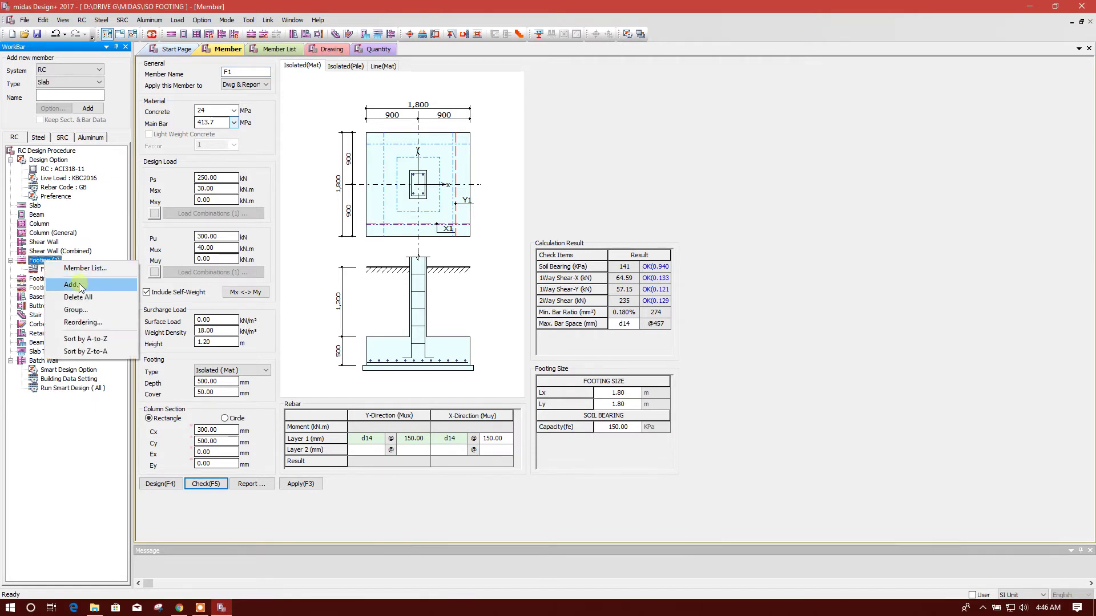
left_click(78, 284)
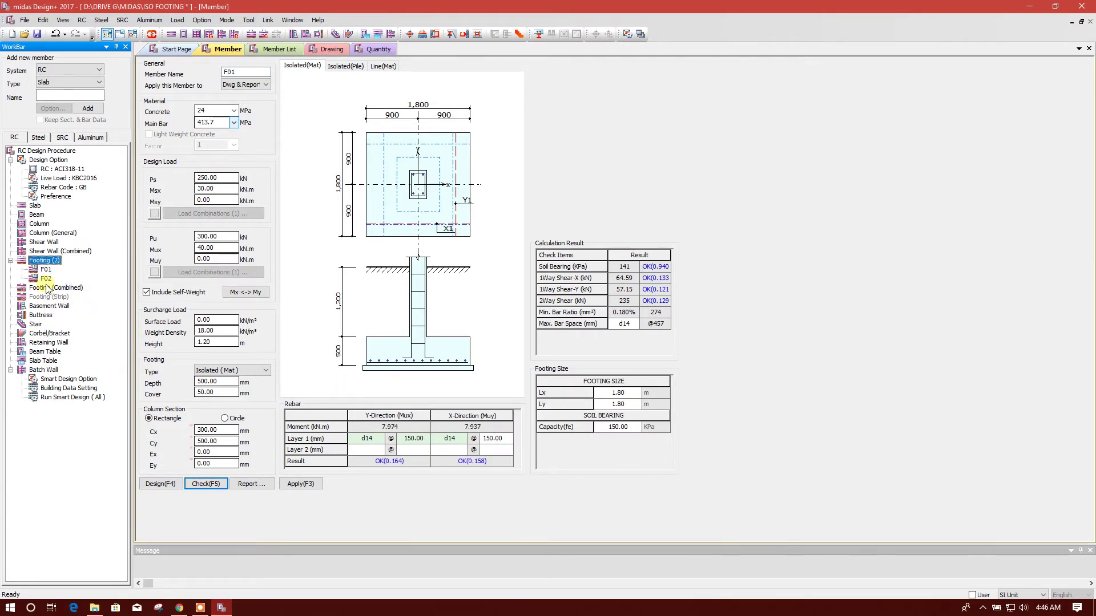
left_click(45, 279)
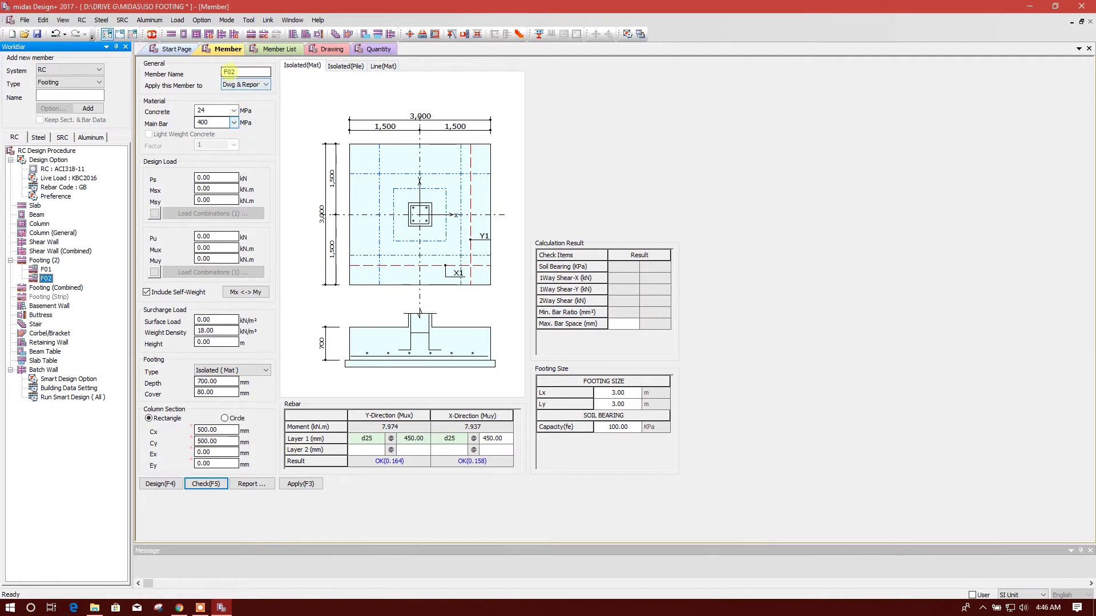
Step: Rename F02 to F1 and set concrete to 24.13 MPa and main bars to 413.7 MPa
left_click_drag(228, 72, 245, 72)
type("1")
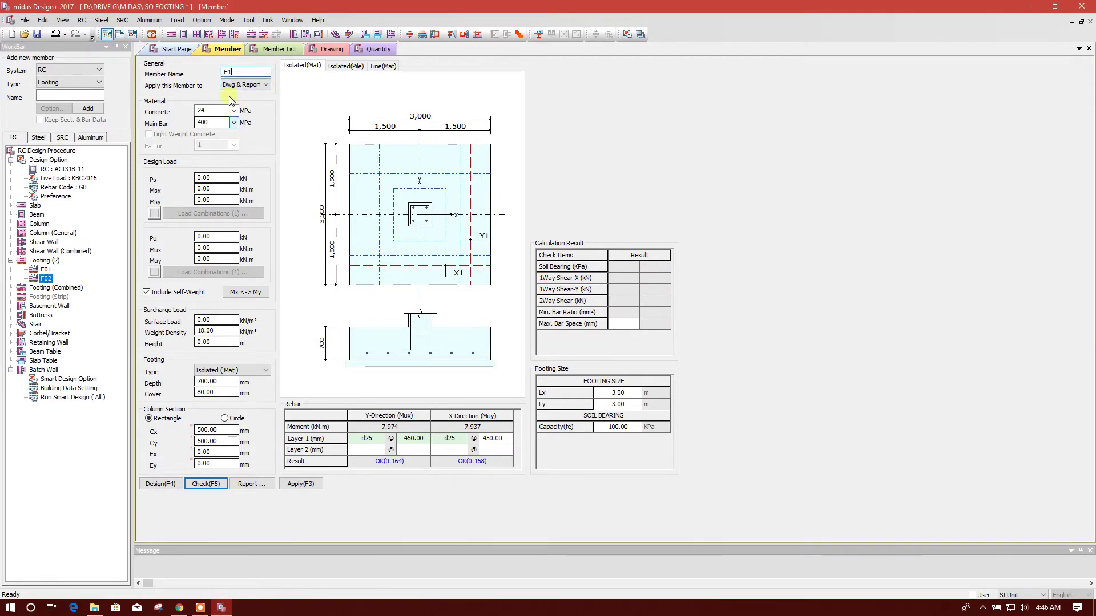
left_click(234, 109)
left_click(217, 134)
left_click(234, 122)
left_click(212, 148)
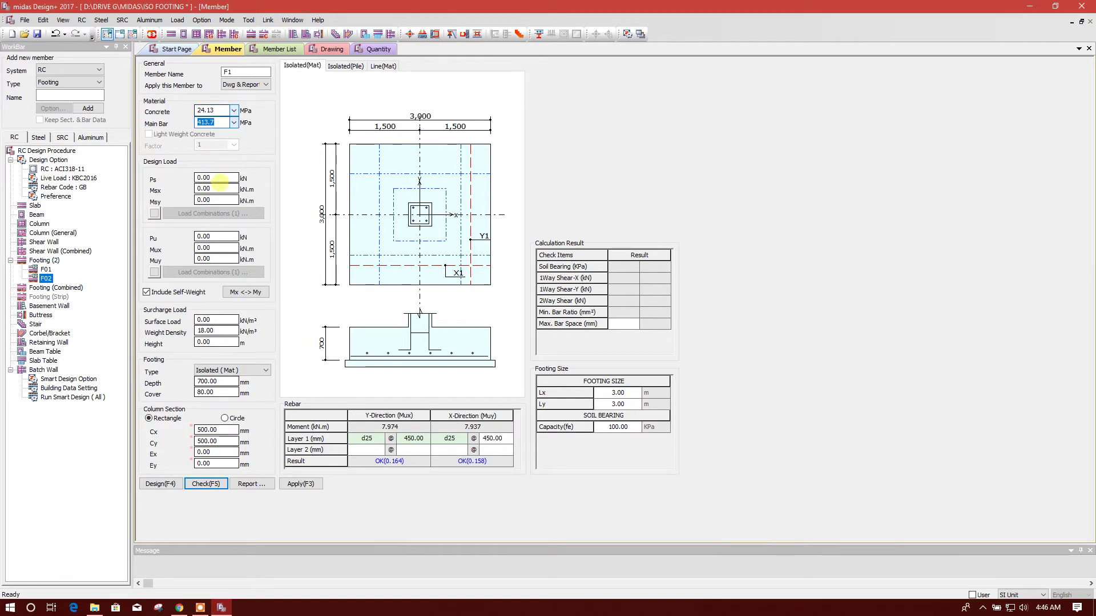
Step: Enter the loads: Ps 350, Msx 45, Pu 400 and Mux 50
left_click(221, 180)
left_click(628, 328)
left_click(220, 178)
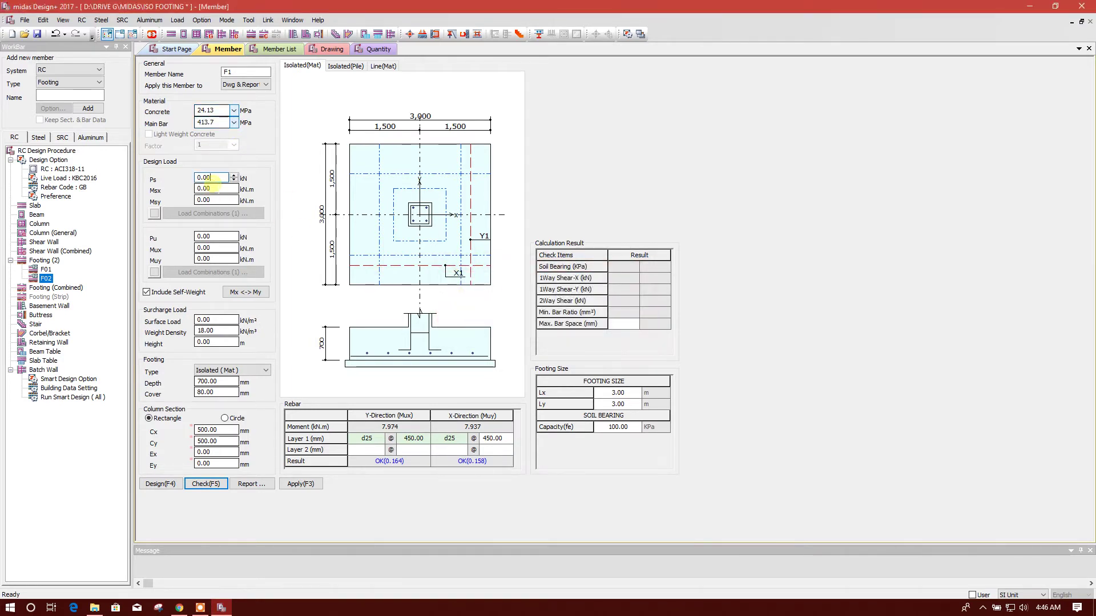
type("350")
left_click(203, 187)
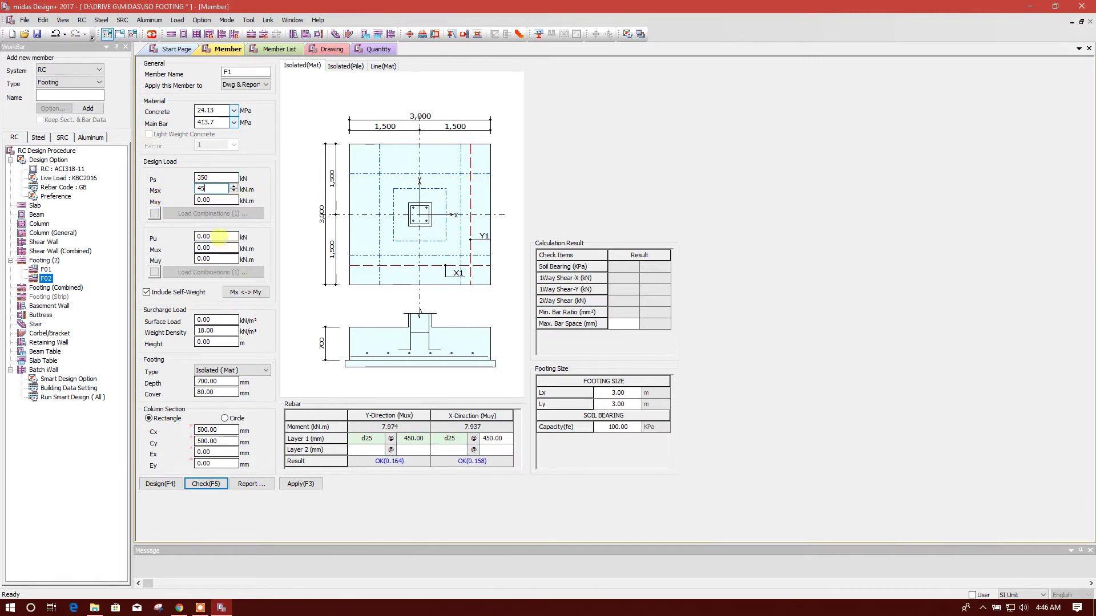
left_click(219, 236)
type("4")
key("Tab")
type("50")
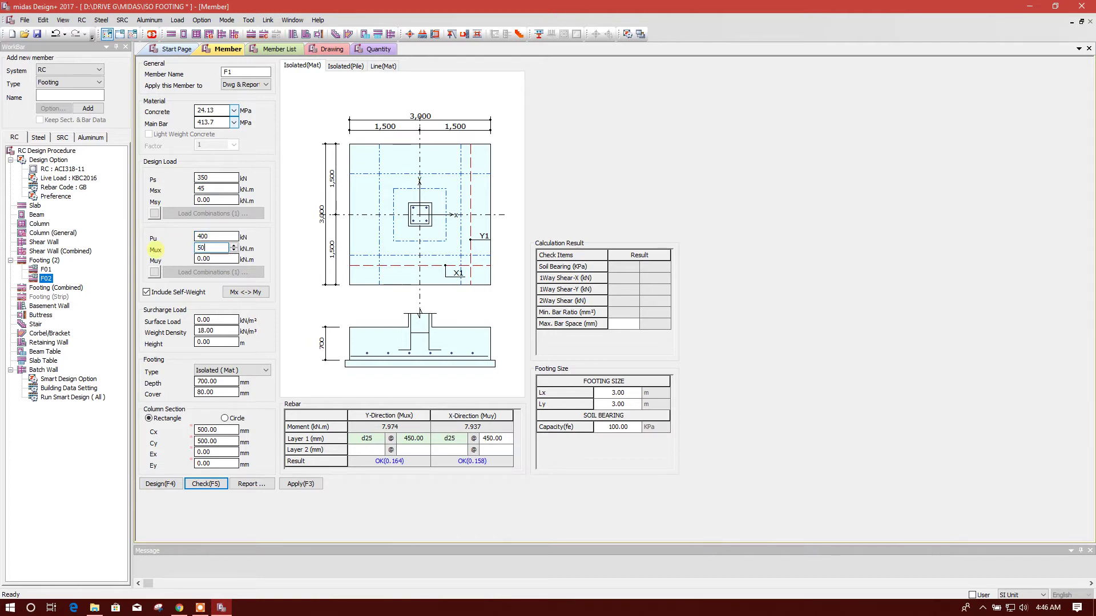
Step: Set height 1.2, depth 600 mm, cover 50 mm and a 300×600 mm column
left_click(216, 341)
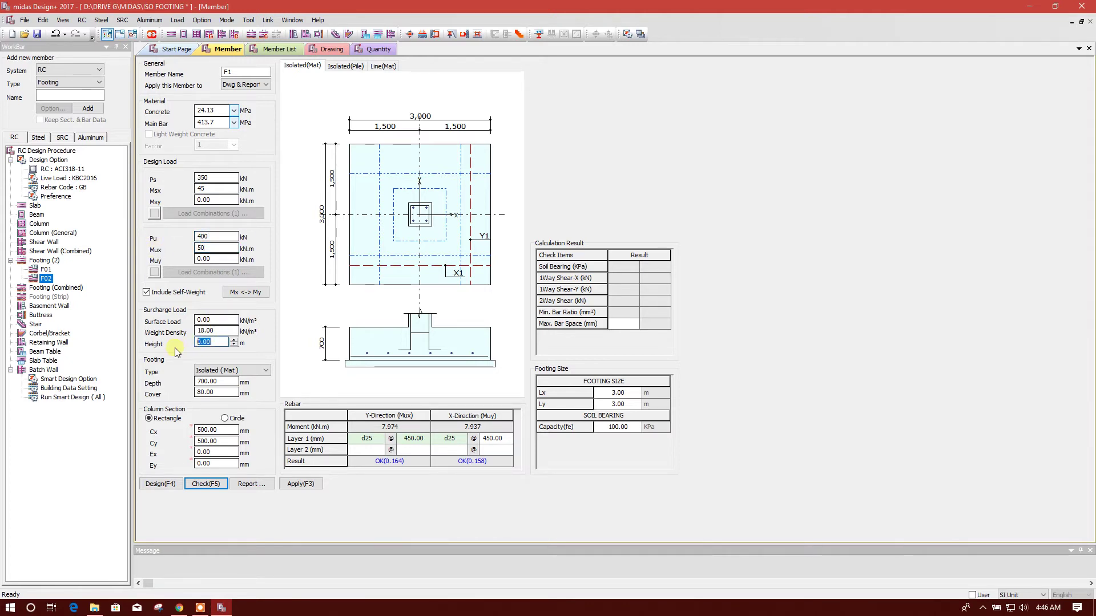
type("1.2")
key("Tab")
key("Tab")
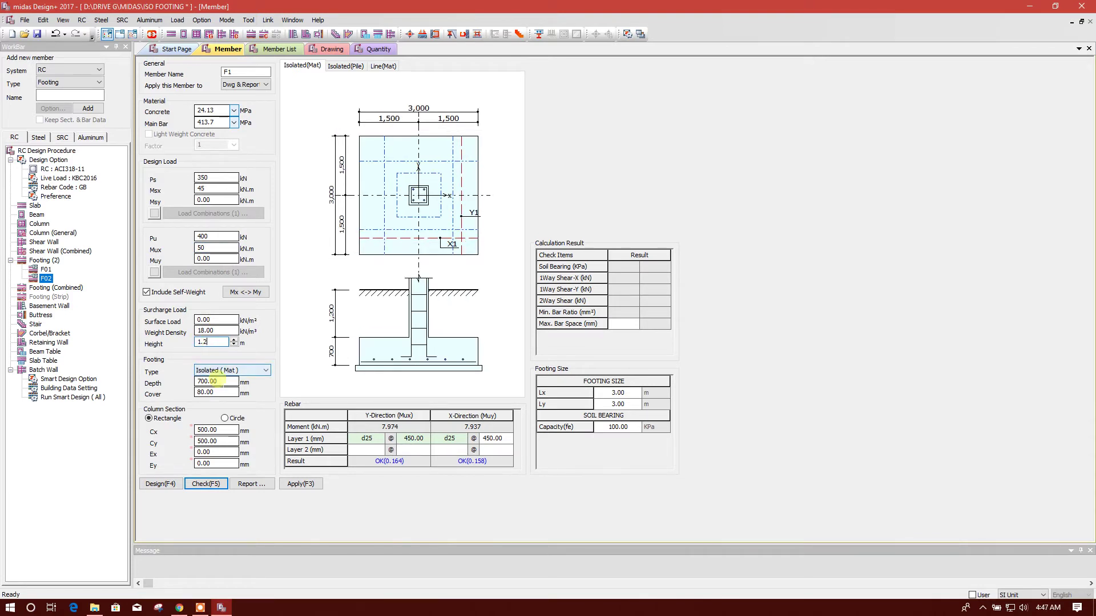
type("600")
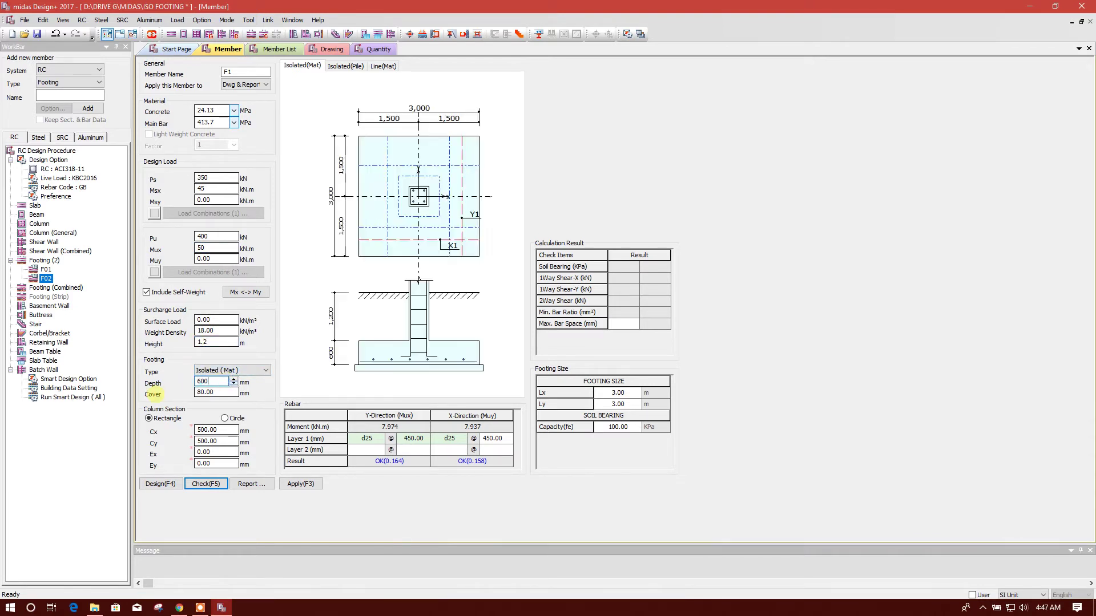
key("Tab")
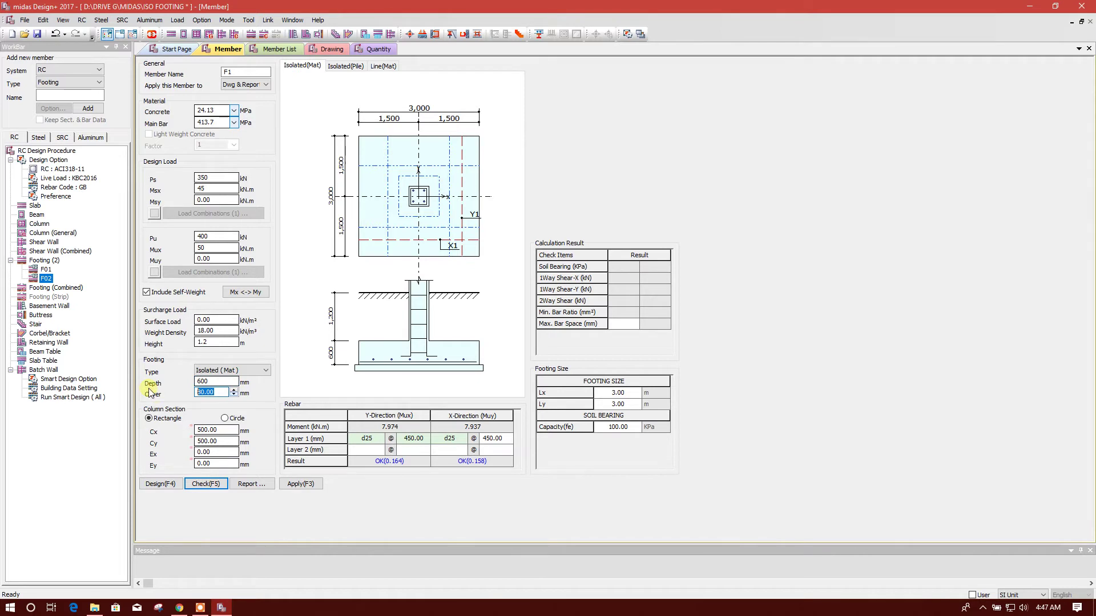
type("50")
key("Tab")
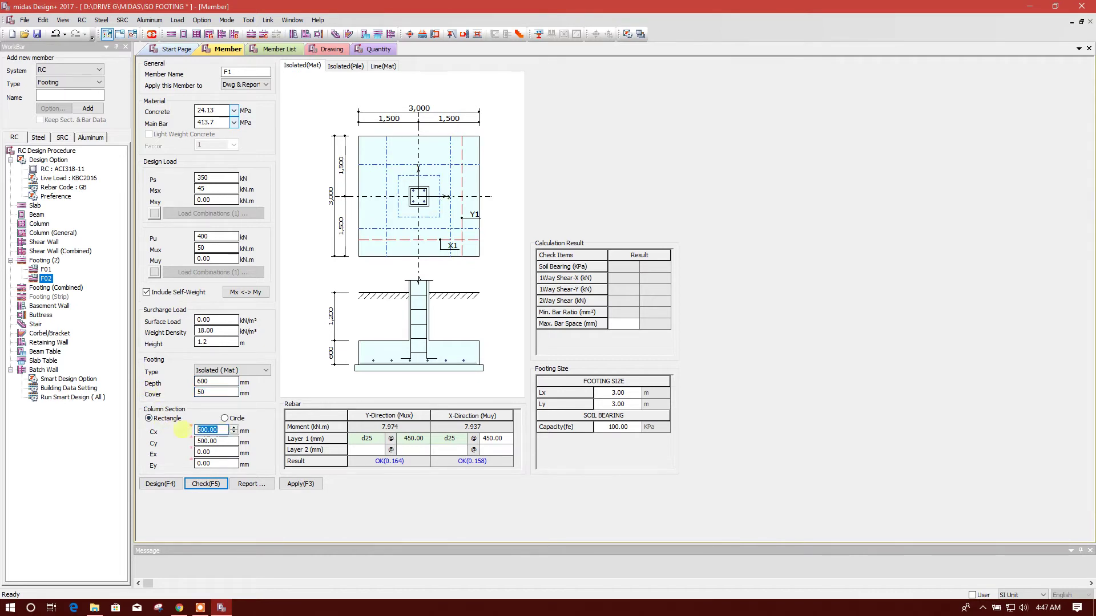
type("300")
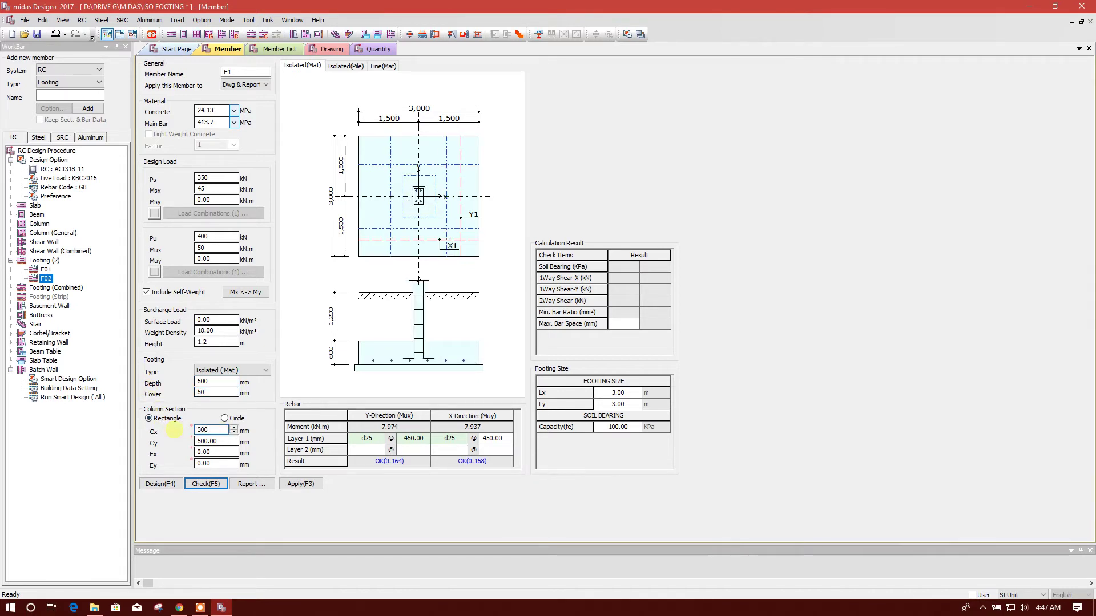
key("Tab")
type("600")
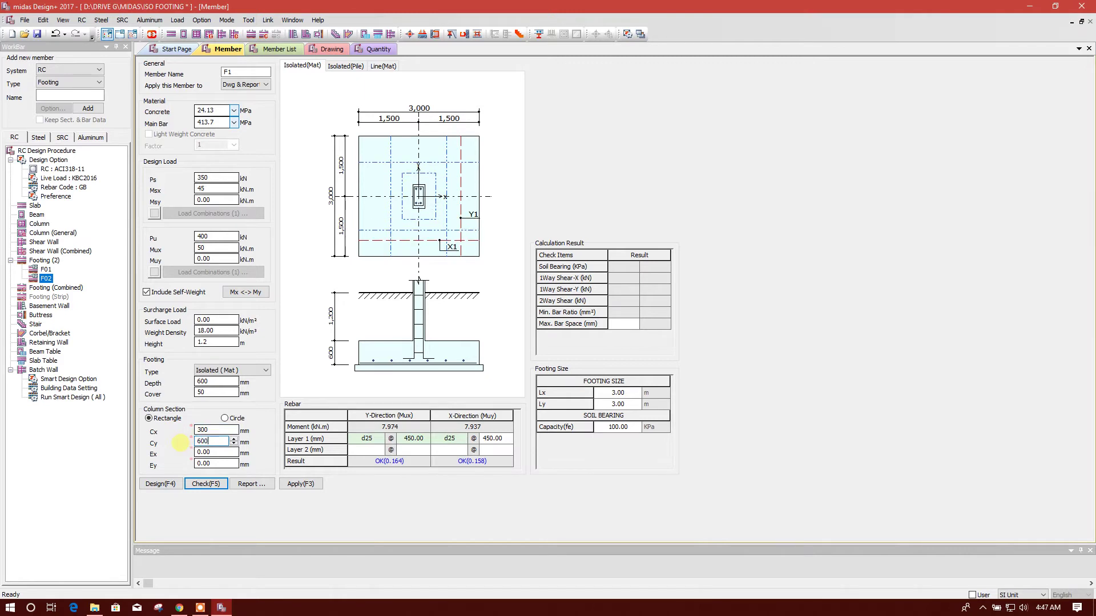
key("Tab")
Step: Set the Y-direction Layer 1 rebar to d14 at 150 mm spacing
left_click(370, 438)
left_click(379, 439)
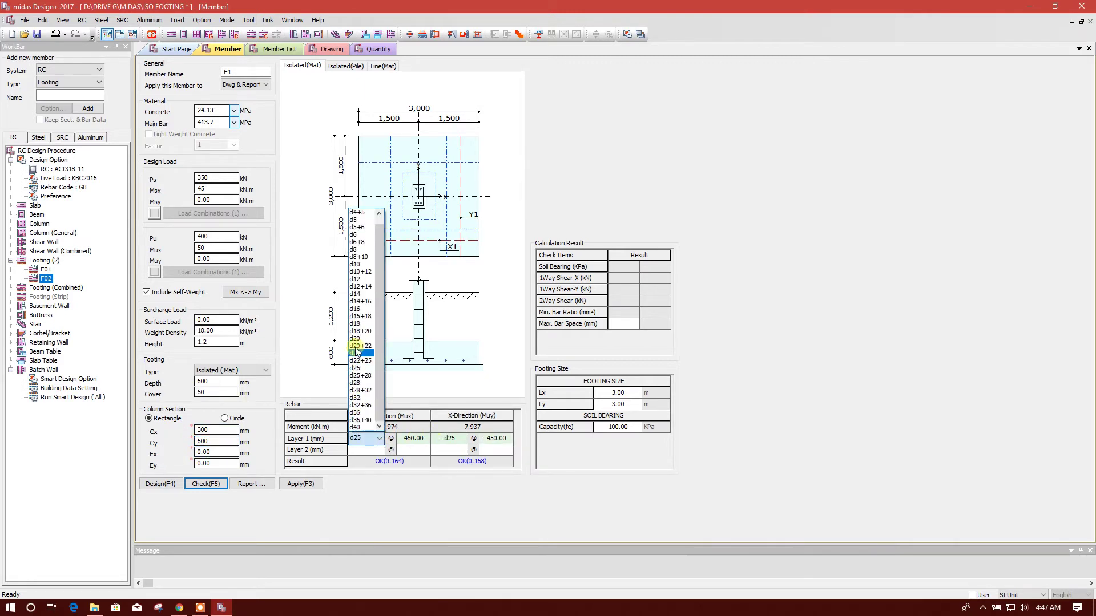
left_click(356, 294)
left_click(413, 438)
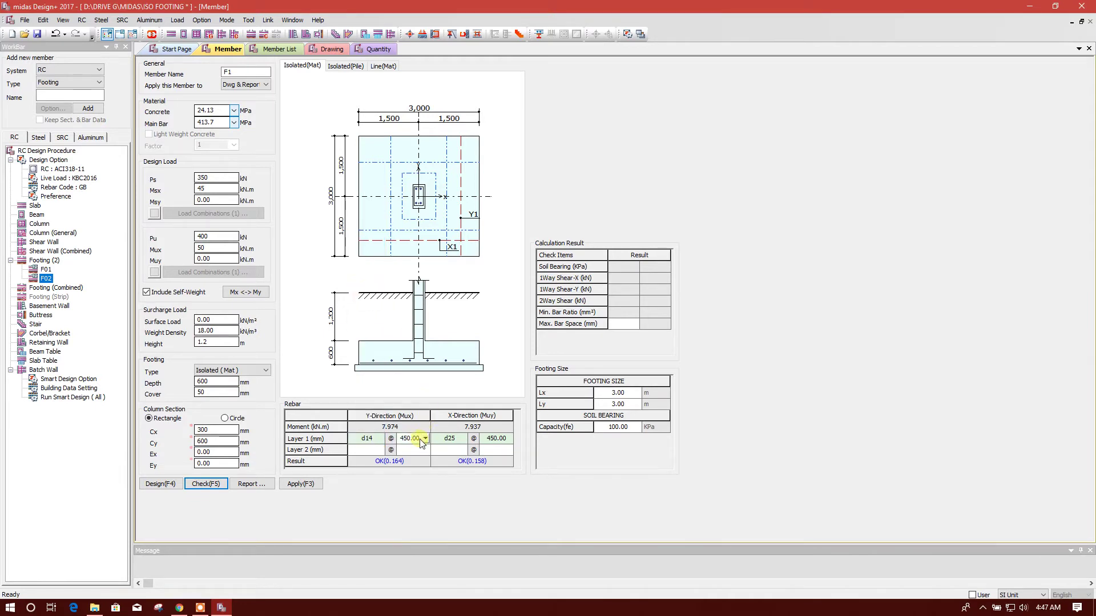
left_click(425, 441)
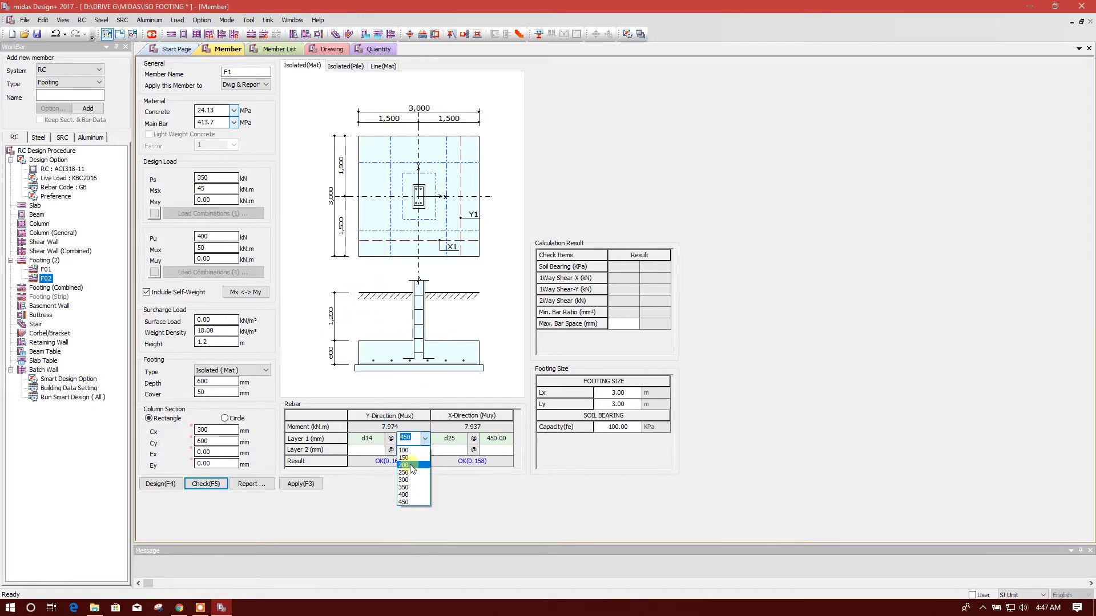
left_click(414, 457)
left_click(490, 439)
left_click(463, 440)
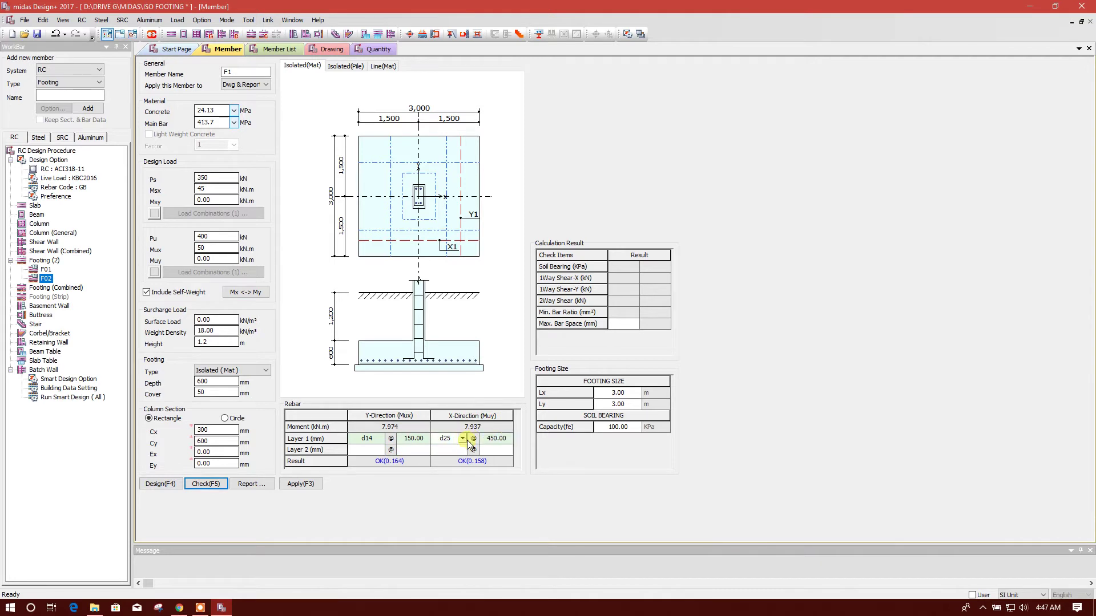
Step: Change the X-direction Layer 1 rebar from d25 at 450 to d14 at 150 mm
left_click(462, 440)
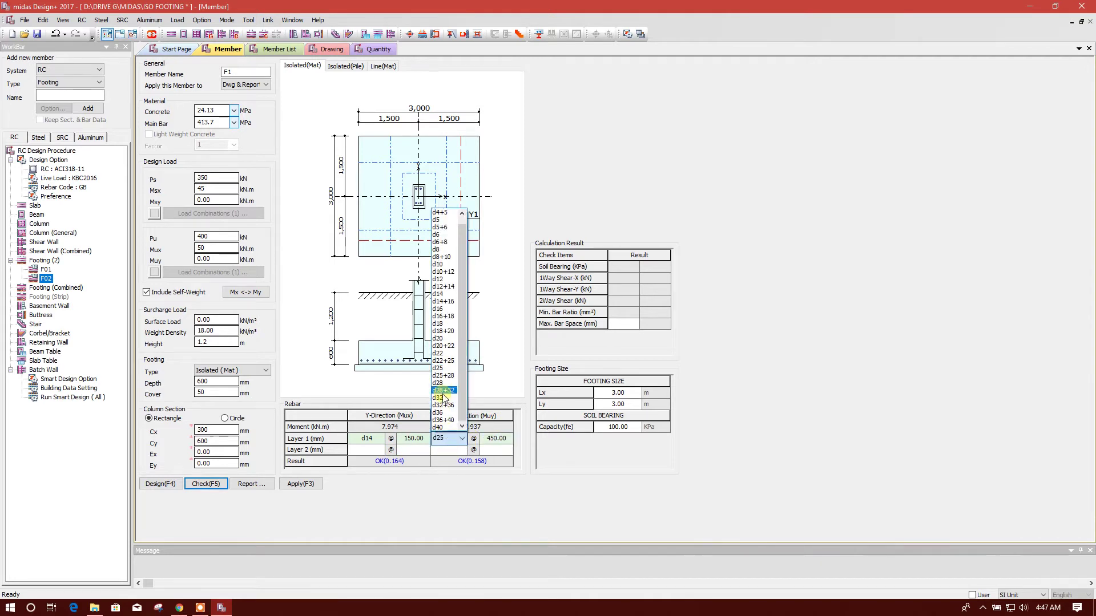
left_click(441, 299)
left_click(462, 439)
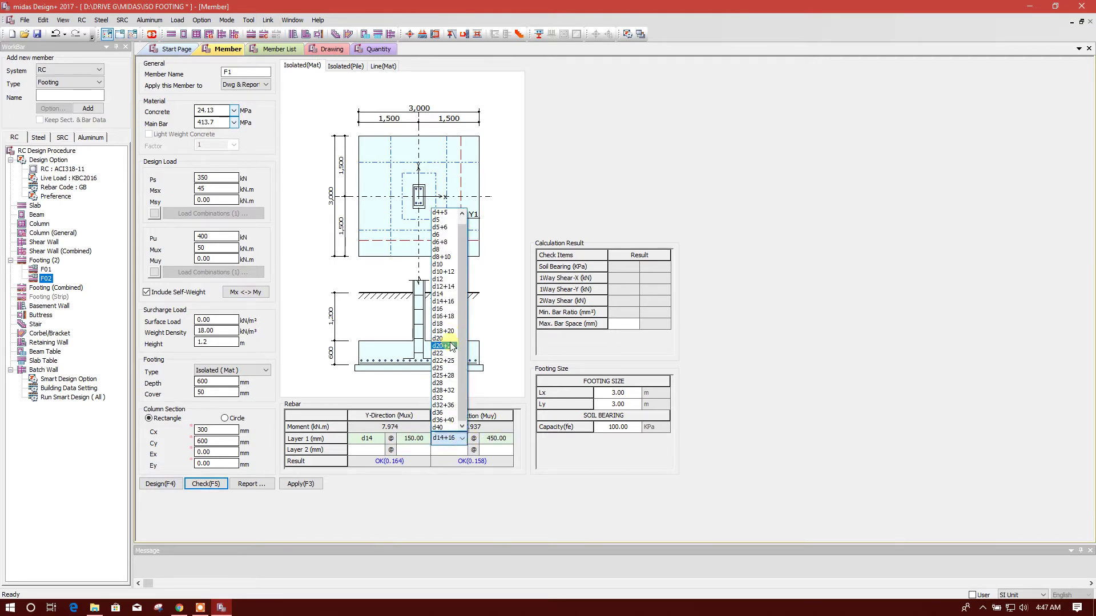
left_click(444, 294)
left_click(506, 441)
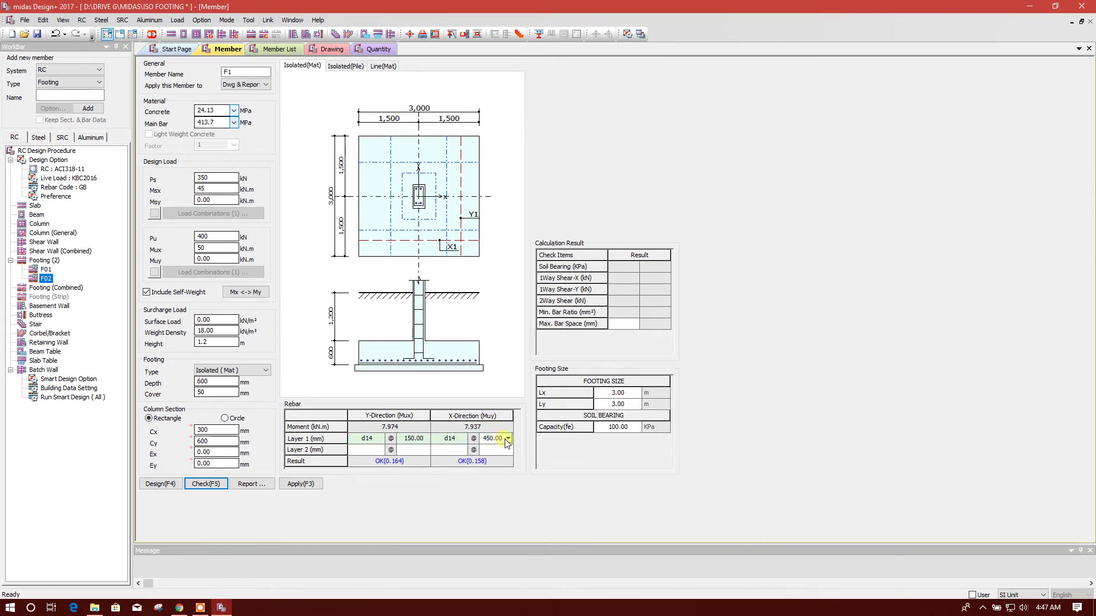
left_click(507, 440)
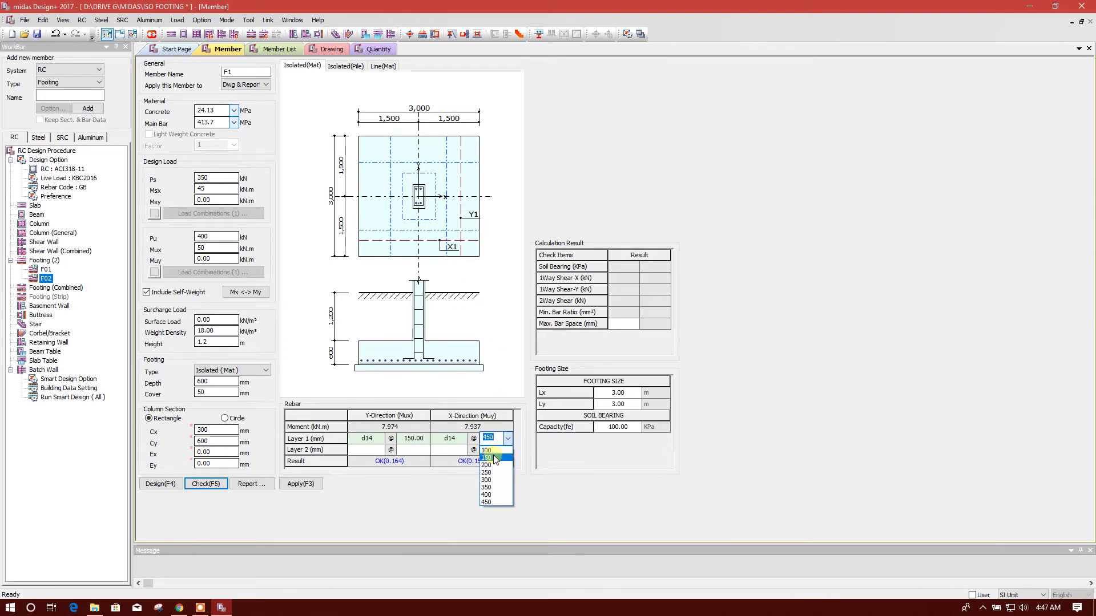
left_click(493, 458)
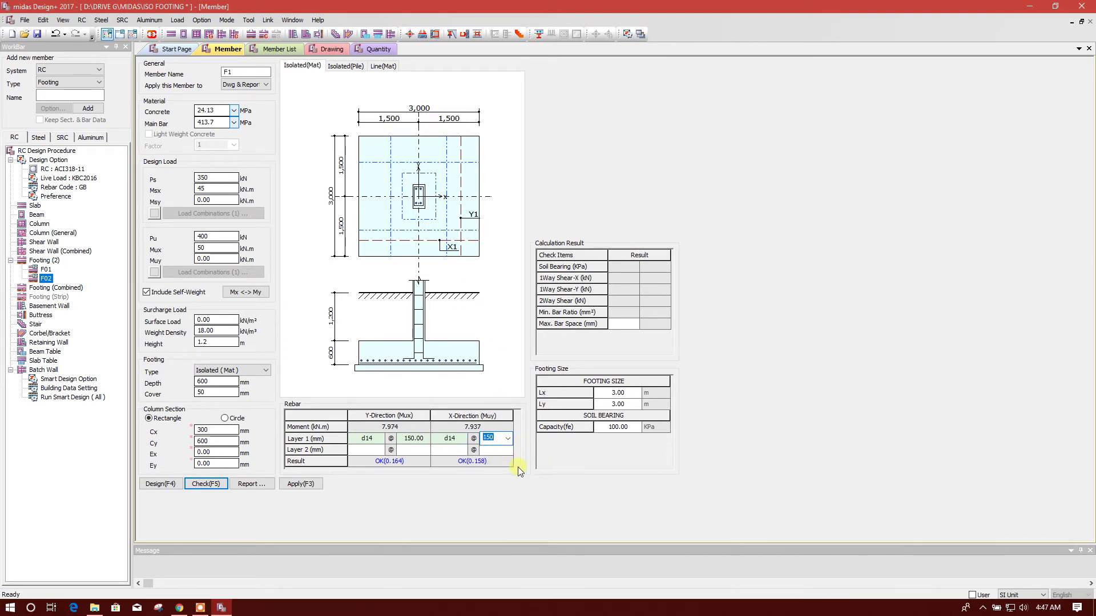
left_click(625, 431)
Step: Set soil bearing capacity to 150 kPa and footing size Lx and Ly to 2.1 m
left_click(636, 430)
left_click(624, 444)
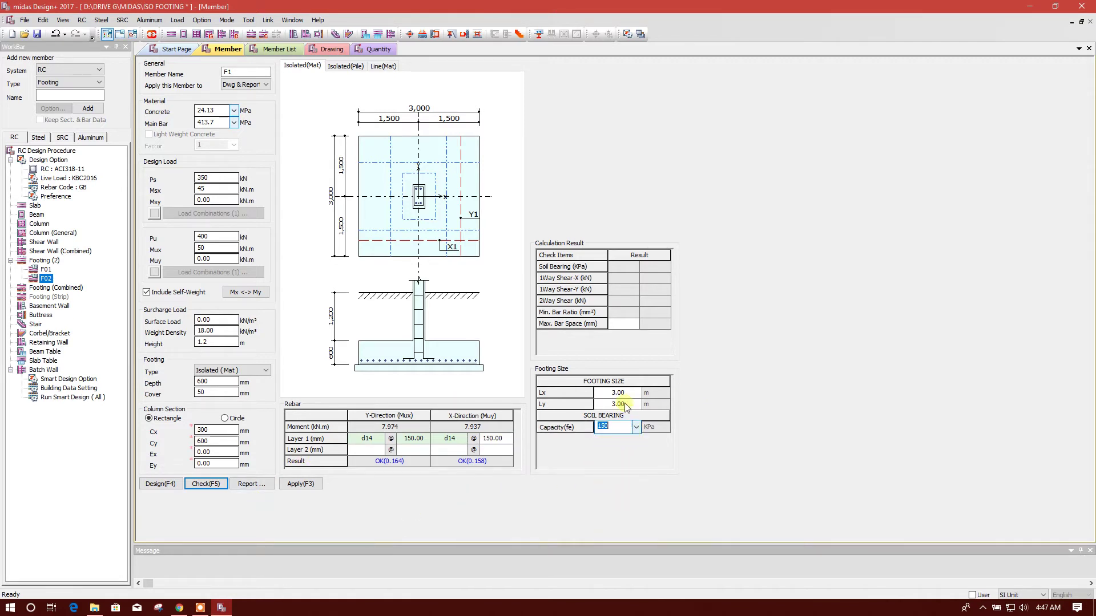
key("Return")
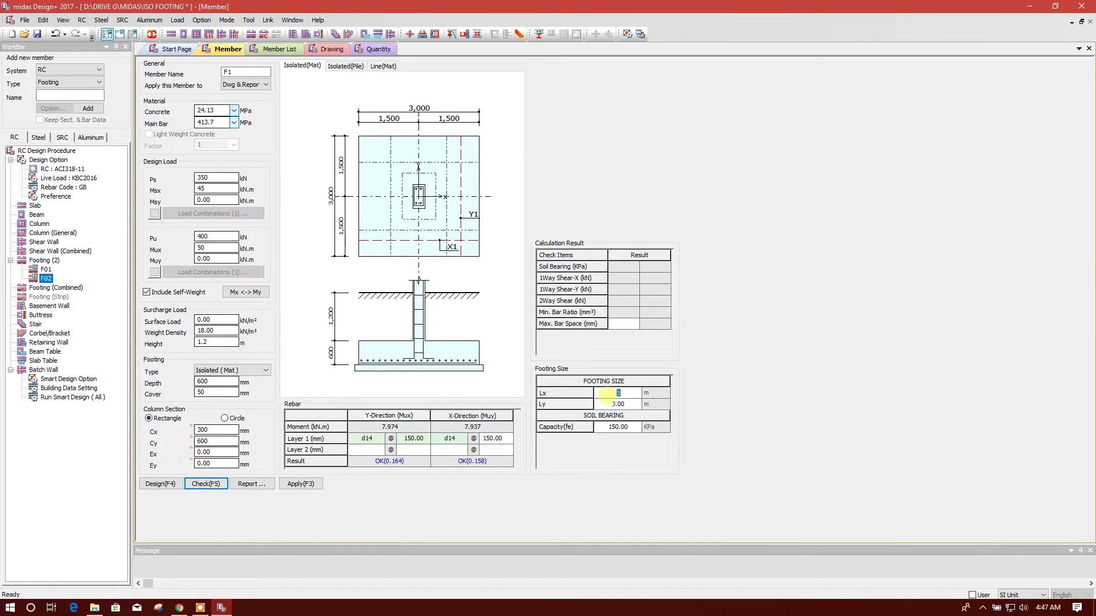
type("2.1")
key("Return")
left_click(616, 405)
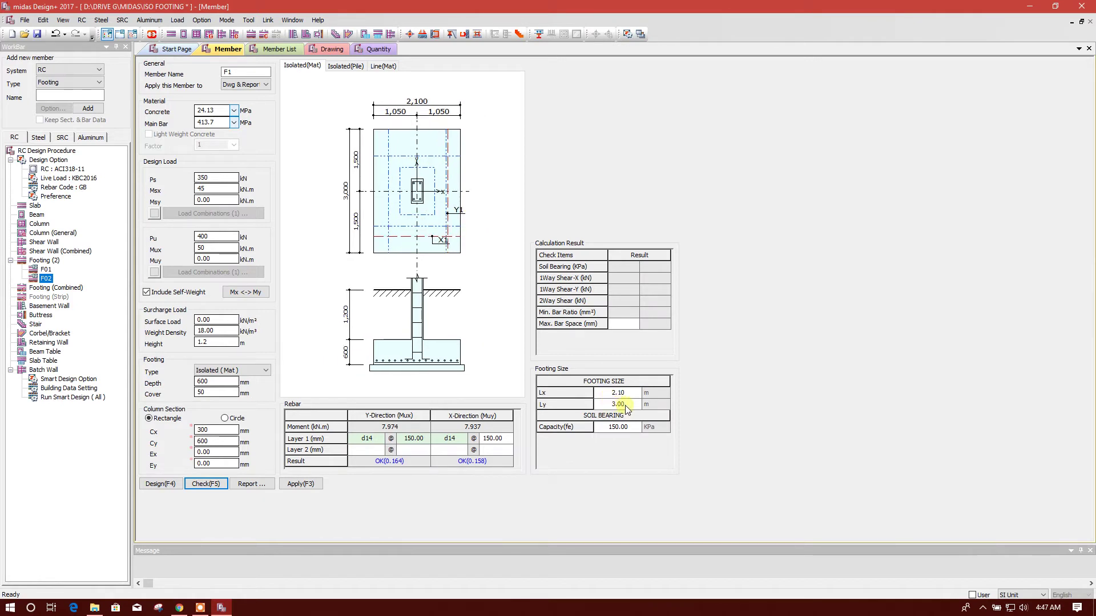
left_click_drag(626, 405, 600, 404)
type("2.1")
key("Return")
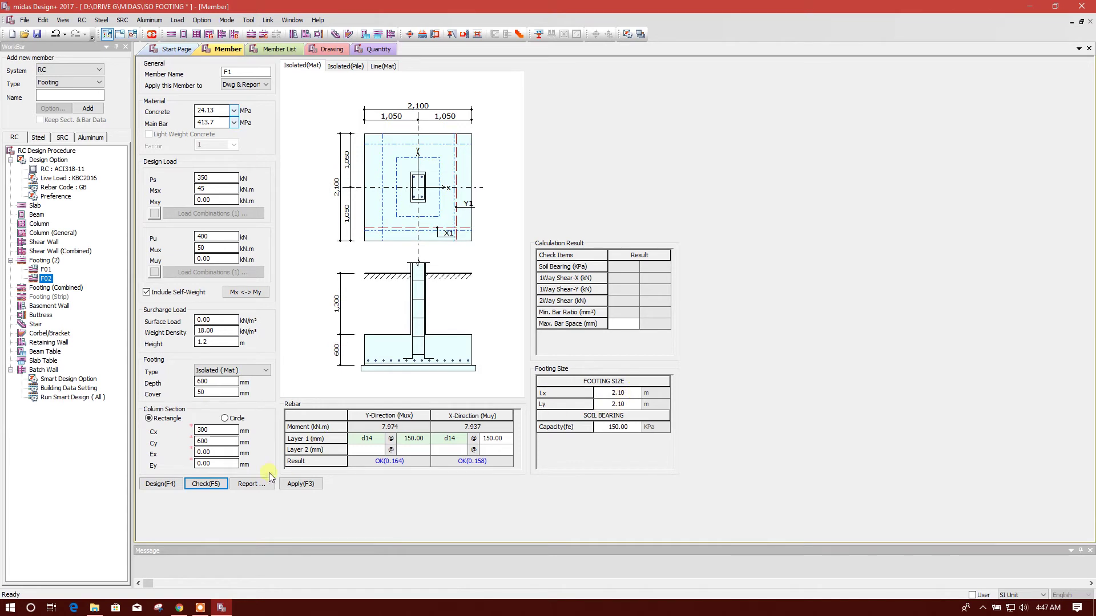
Step: Run the F1 design check, confirming soil bearing 144 kPa (0.959) and all shear checks OK
left_click(206, 483)
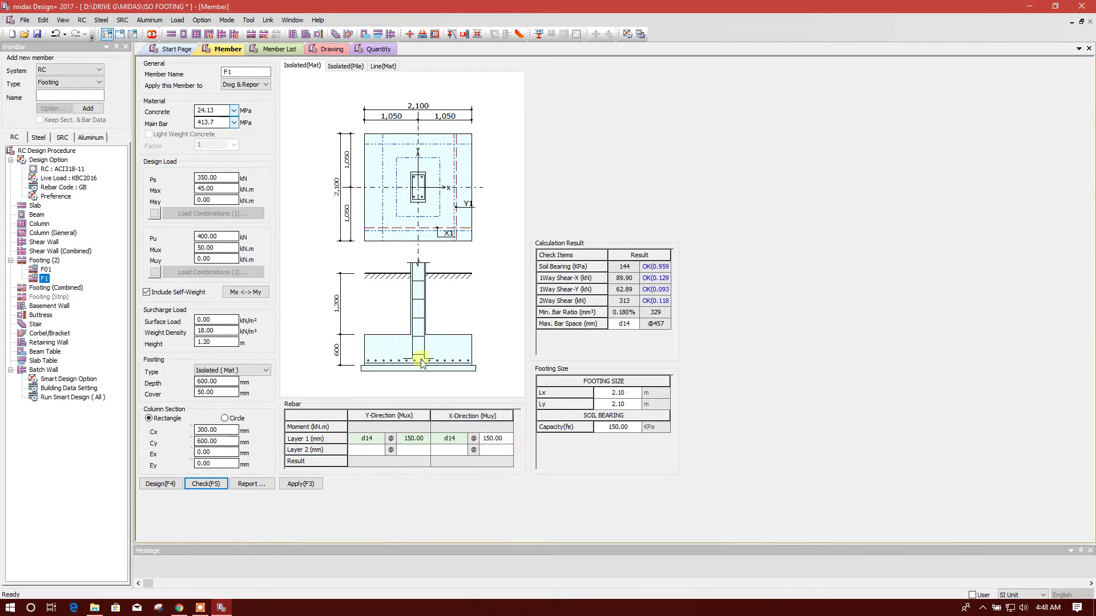
Step: Rename footing F1 to F2 and footing F01 to F1 in the Footing tree
left_click(269, 51)
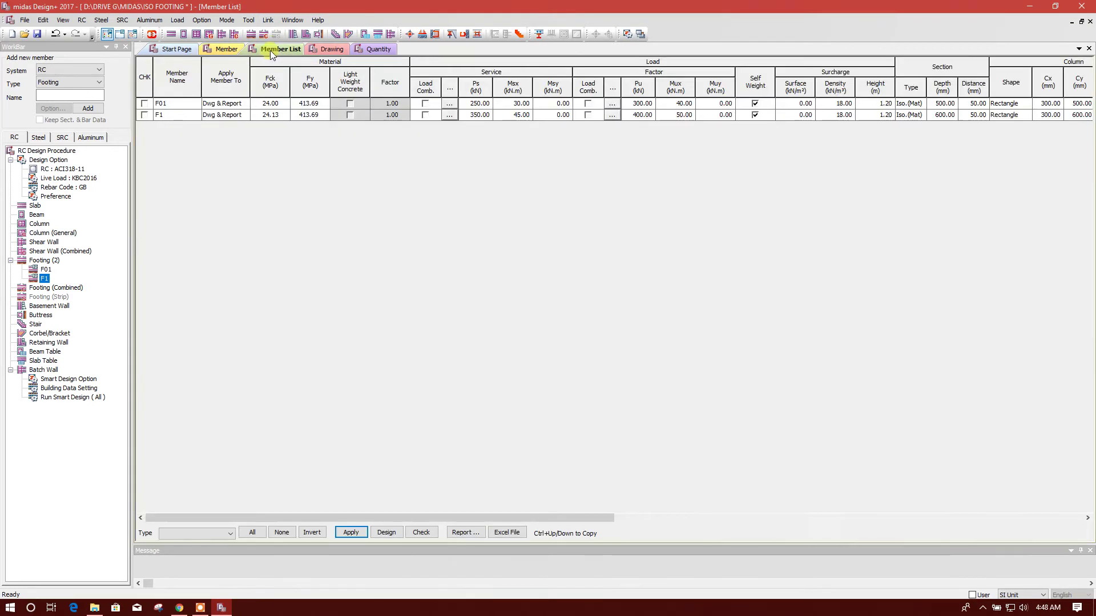
left_click(144, 103)
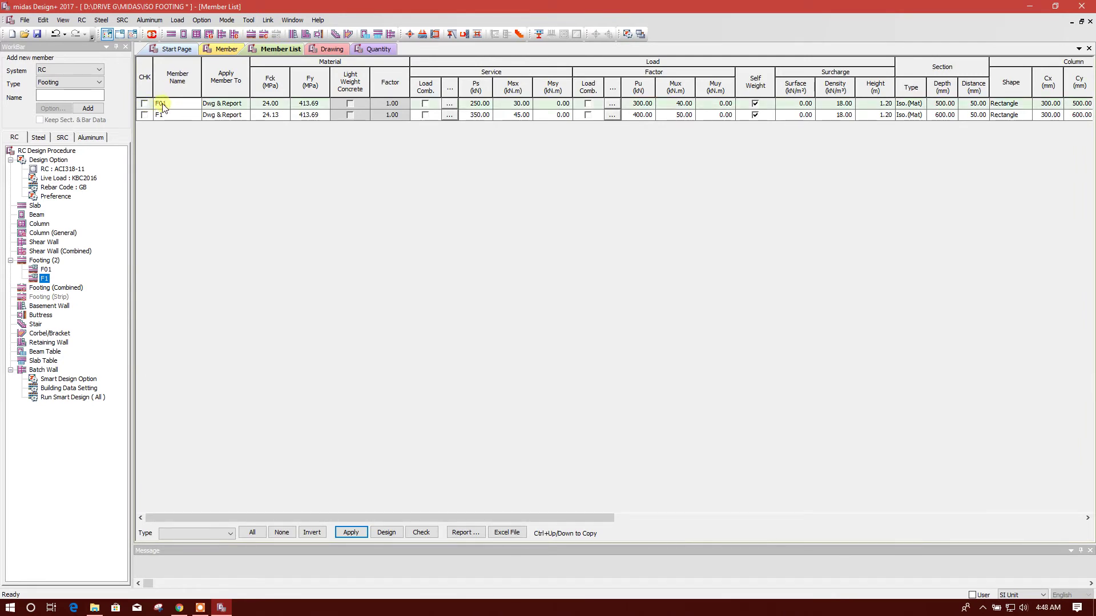
left_click(144, 115)
right_click(46, 270)
left_click(79, 278)
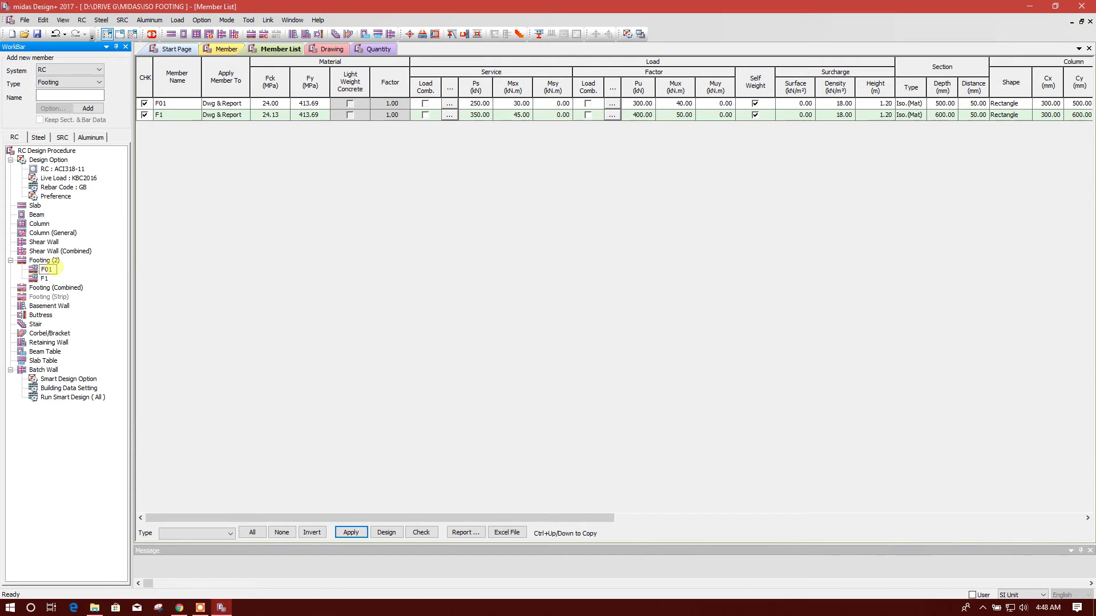
double_click(45, 279)
right_click(46, 280)
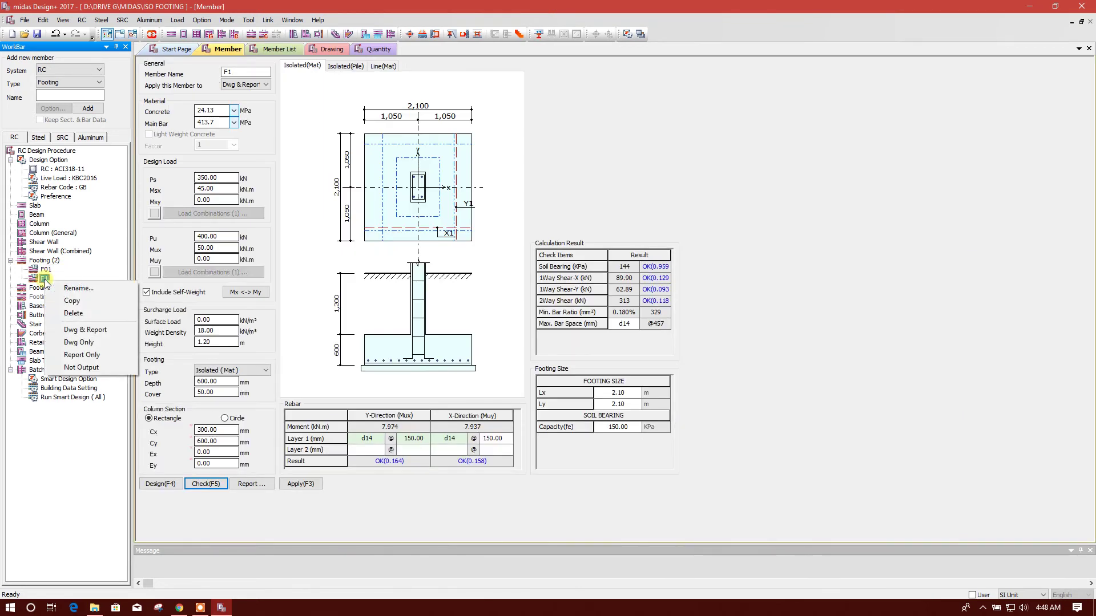
left_click(70, 289)
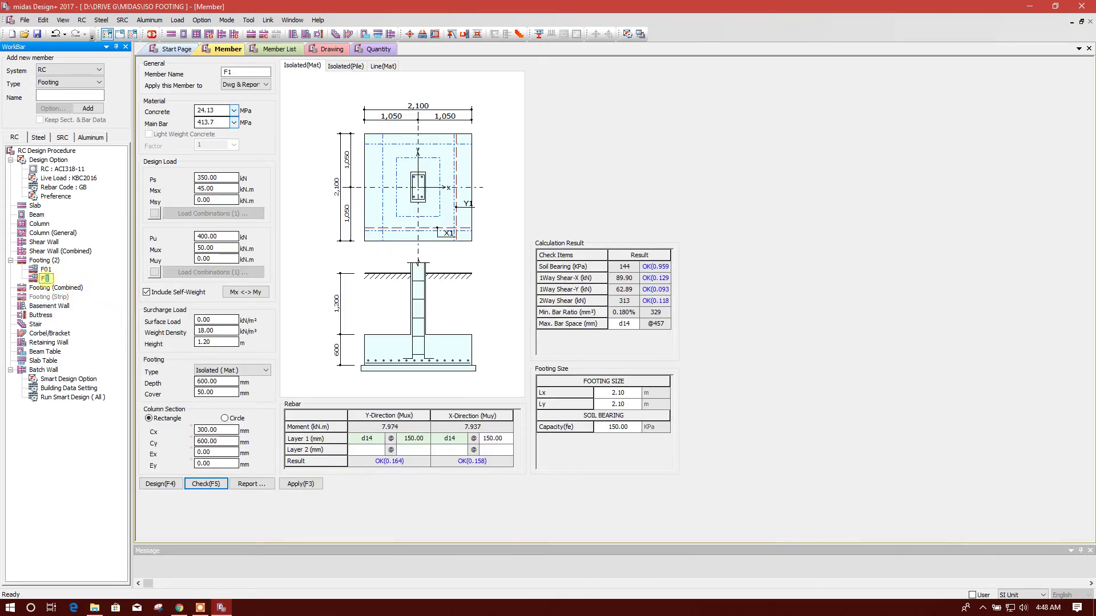
type("F2")
left_click(44, 269)
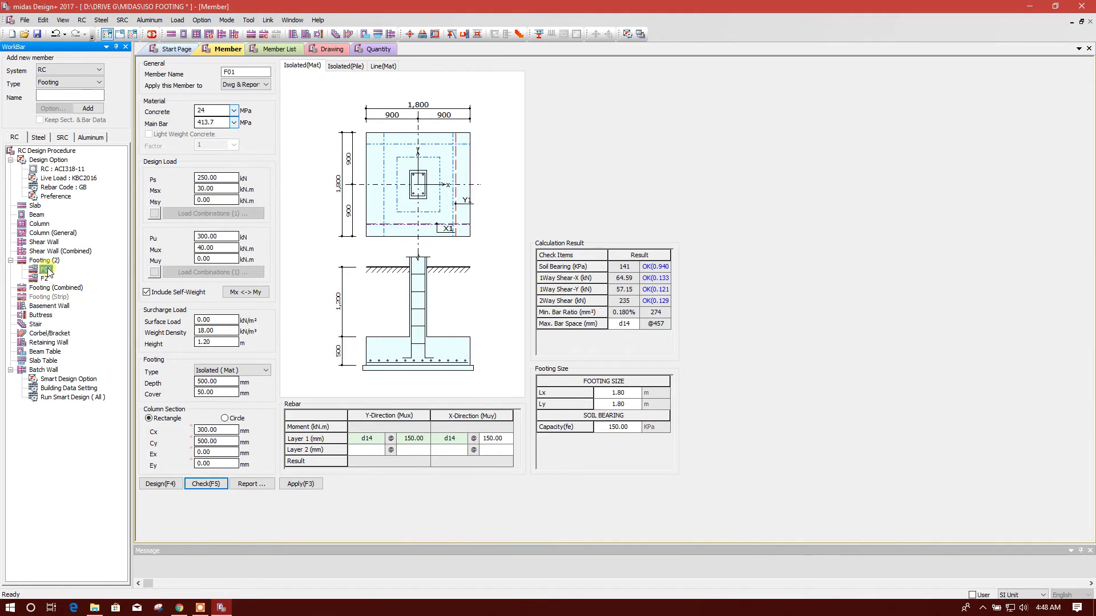
right_click(47, 270)
left_click(76, 277)
type("F1")
key("Return")
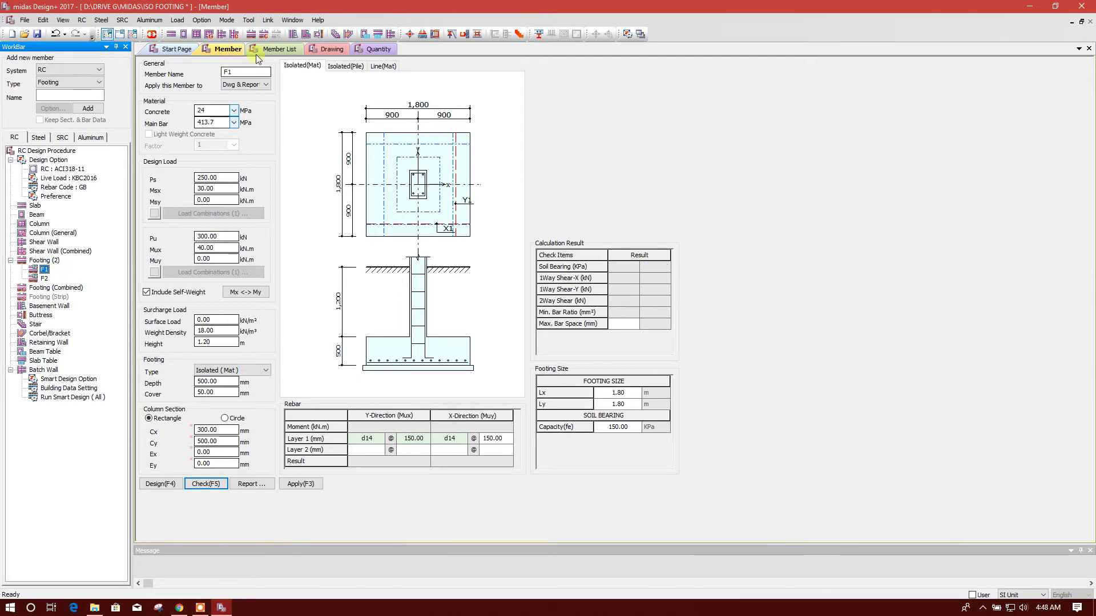
Step: Batch-check F1 and F2 from the Member List and mark both for drawing output
left_click(275, 50)
left_click(144, 115)
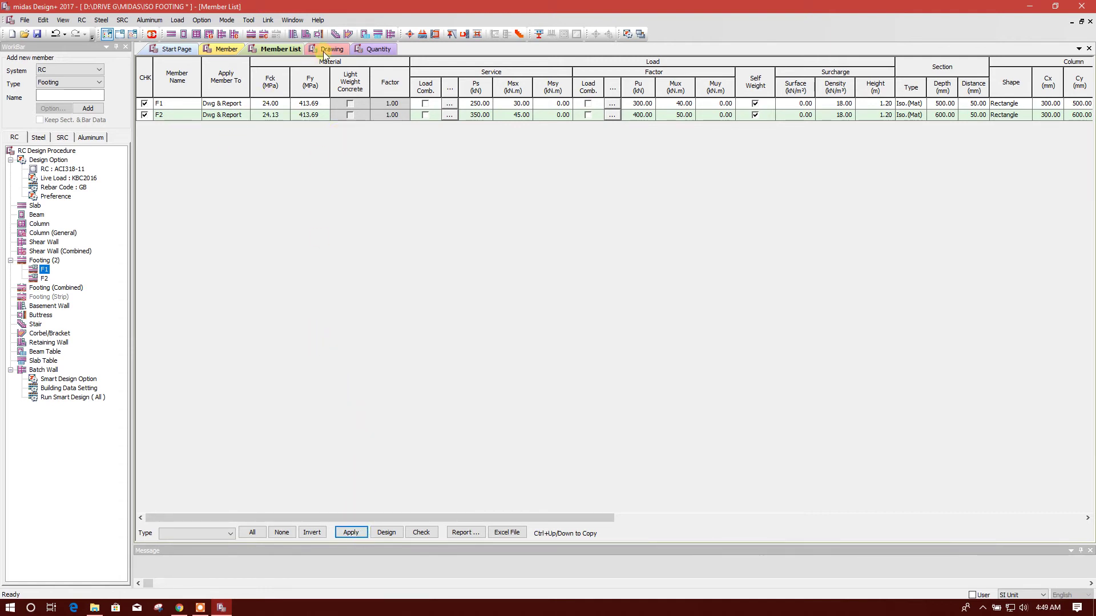
left_click(425, 530)
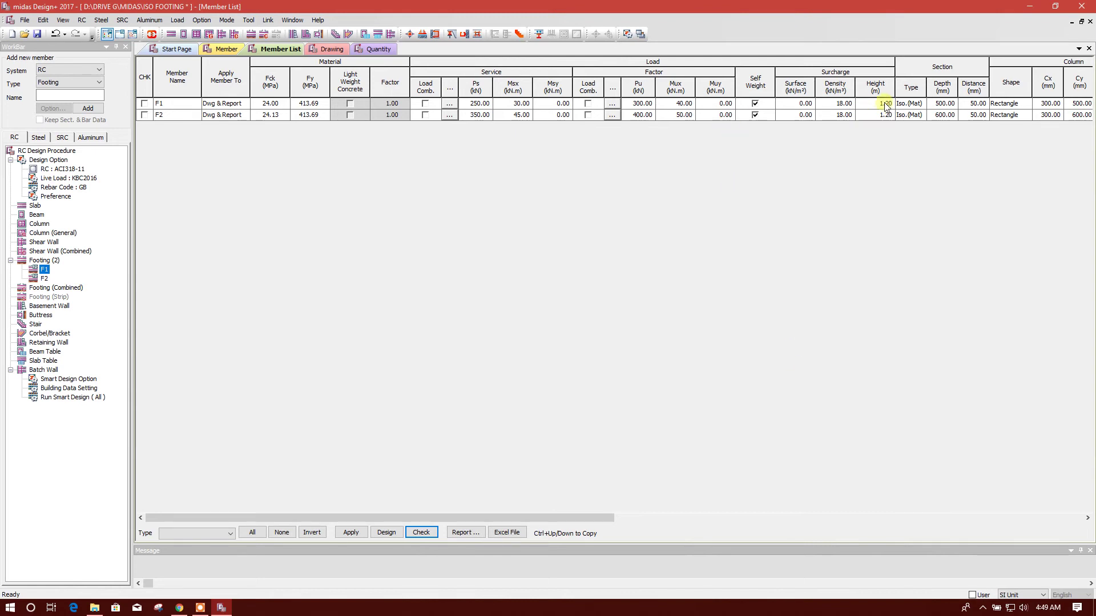
left_click(143, 104)
left_click(144, 114)
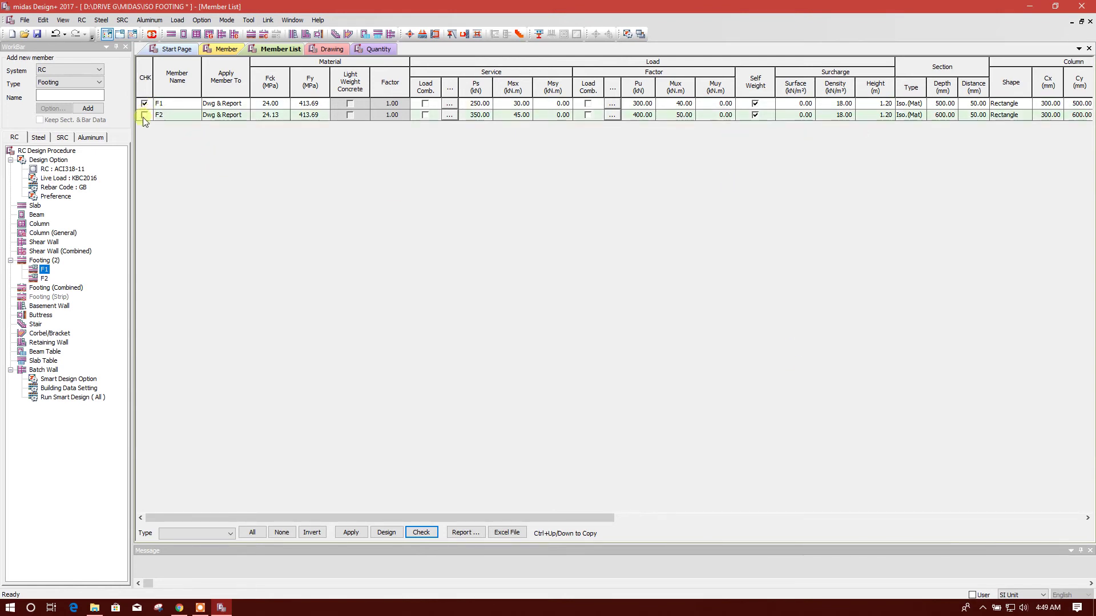
left_click(325, 50)
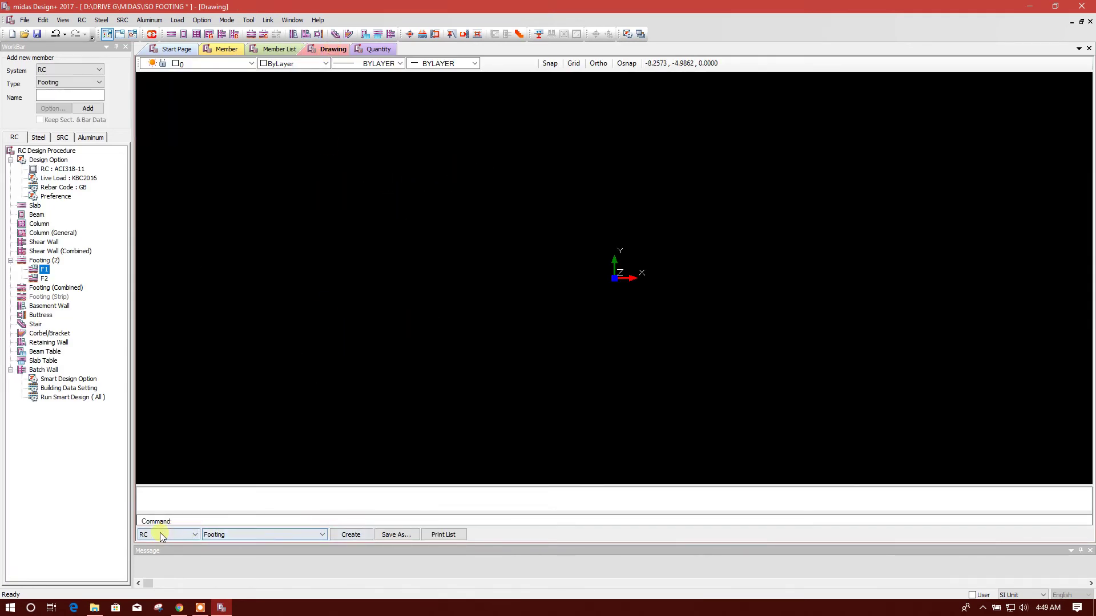
left_click(183, 537)
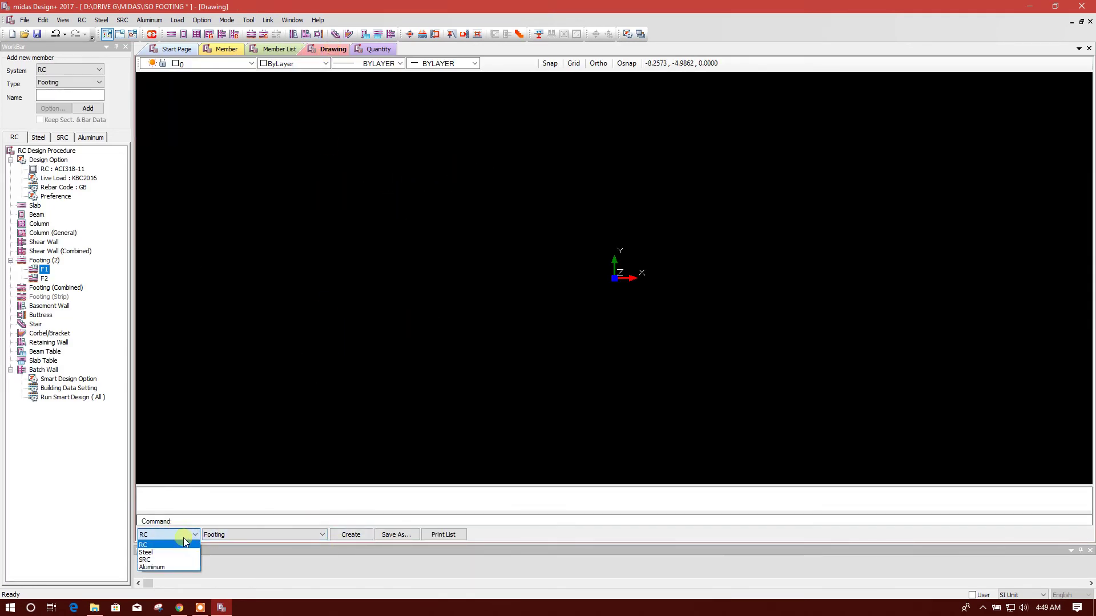
left_click(178, 535)
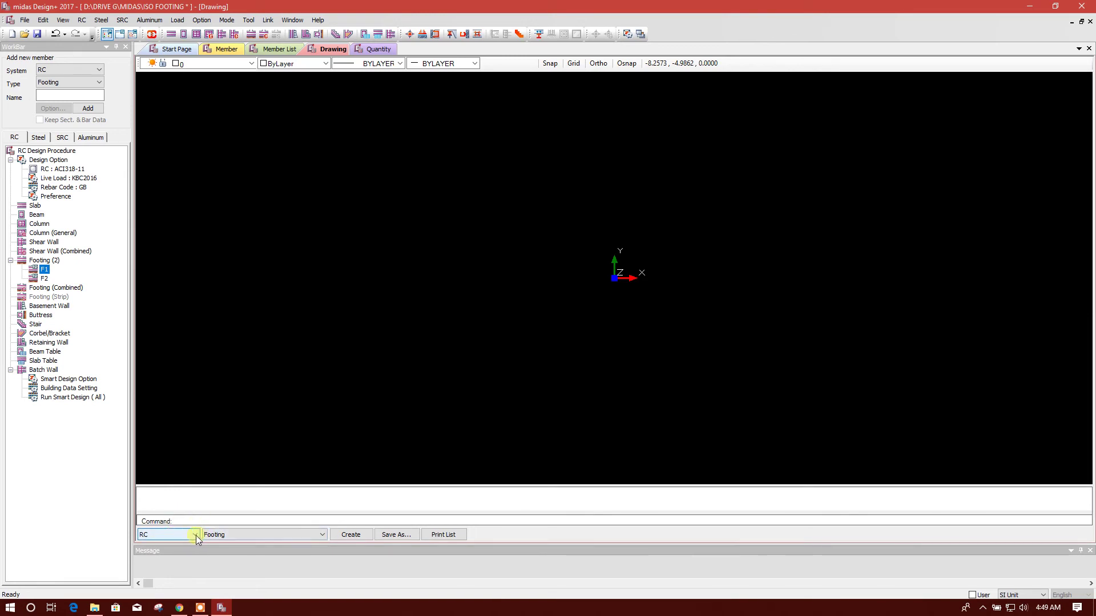
left_click(258, 536)
left_click(259, 534)
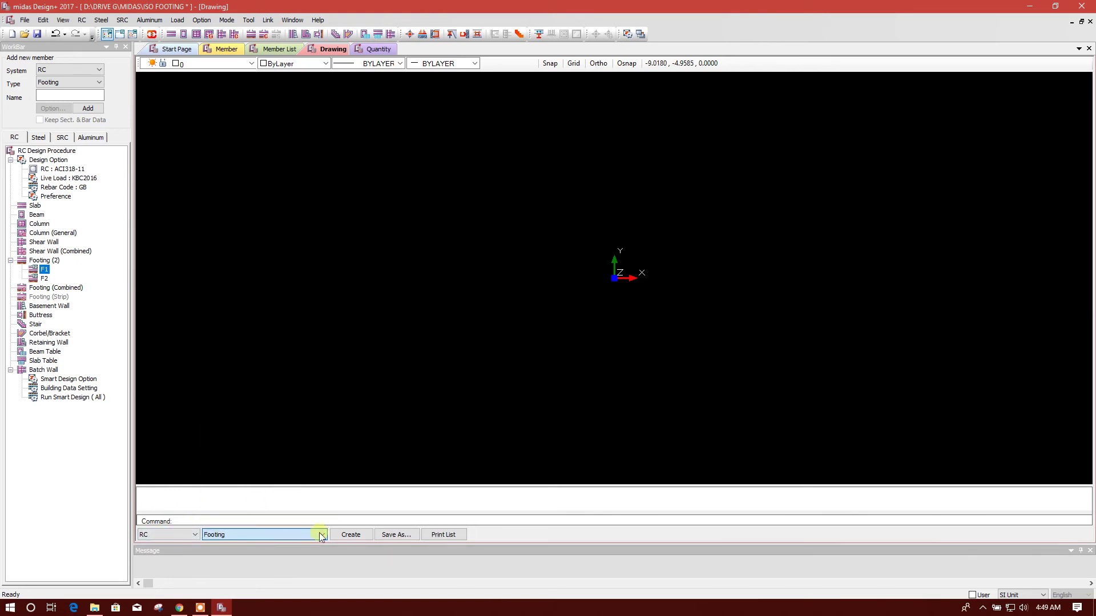
left_click(360, 537)
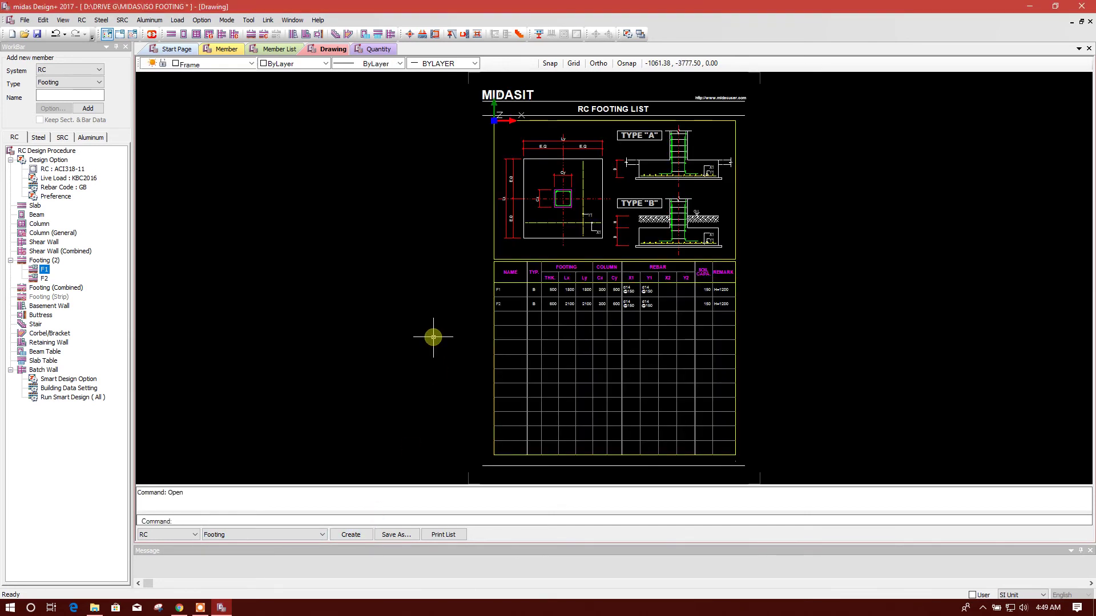
scroll(639, 297, "up", 5)
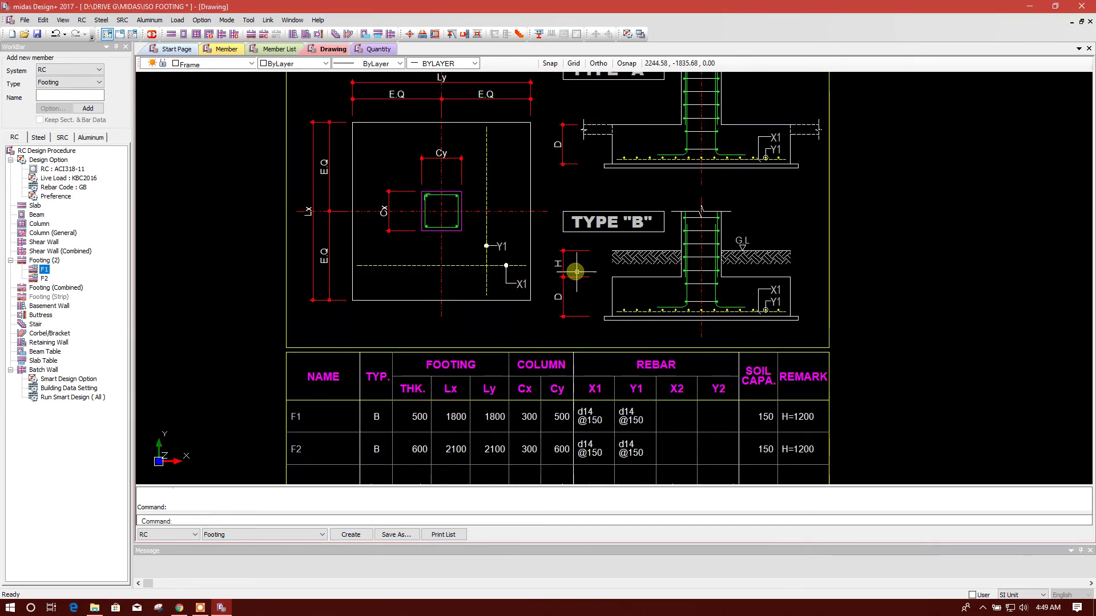
scroll(576, 272, "down", 3)
scroll(465, 245, "down", 2)
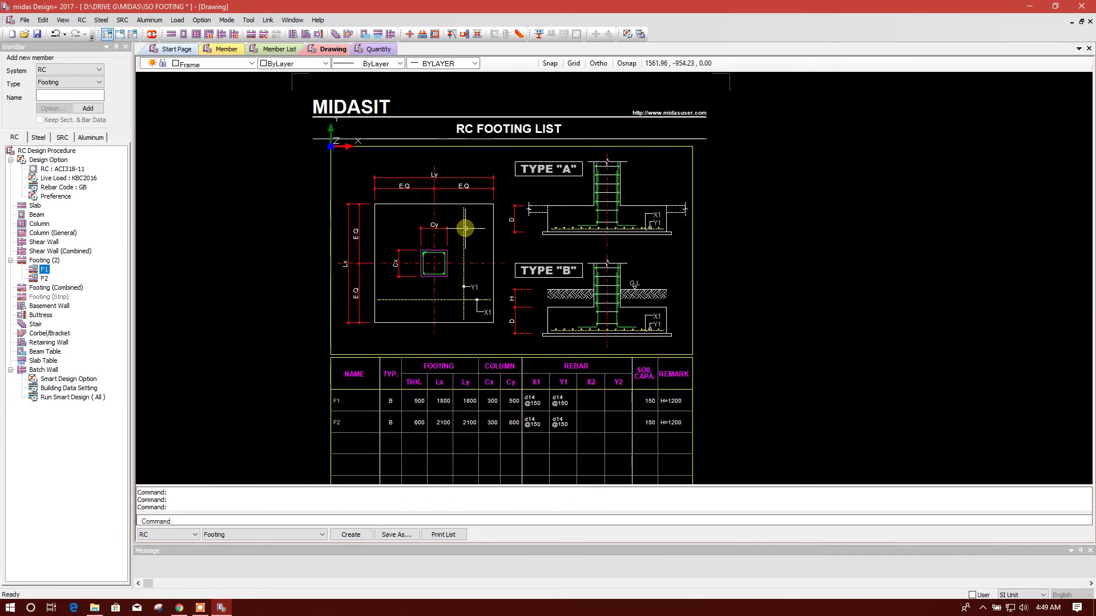
scroll(453, 276, "up", 4)
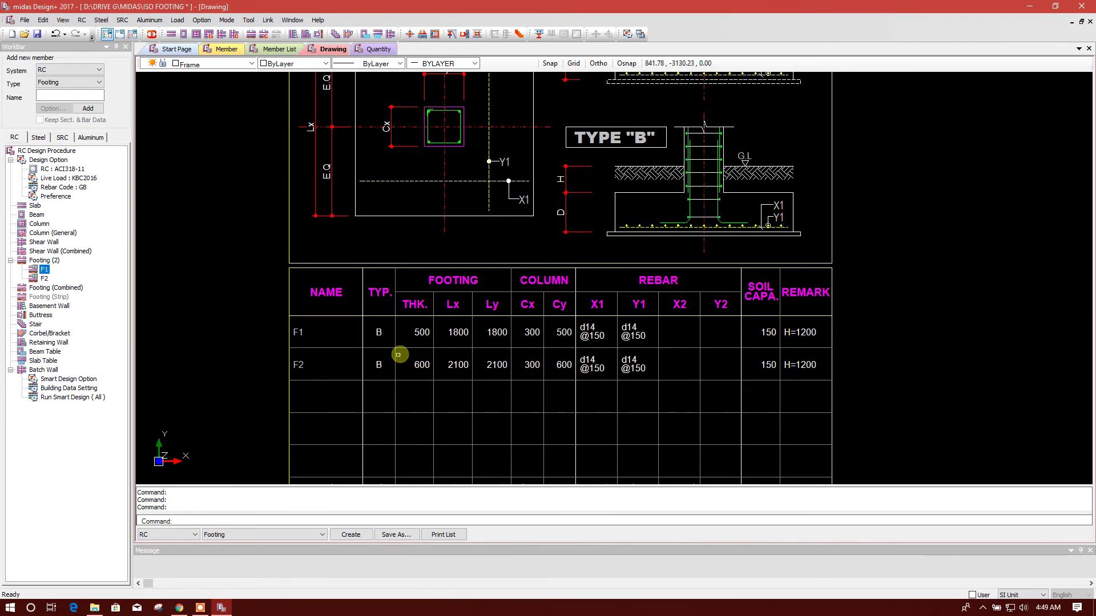
scroll(399, 354, "up", 3)
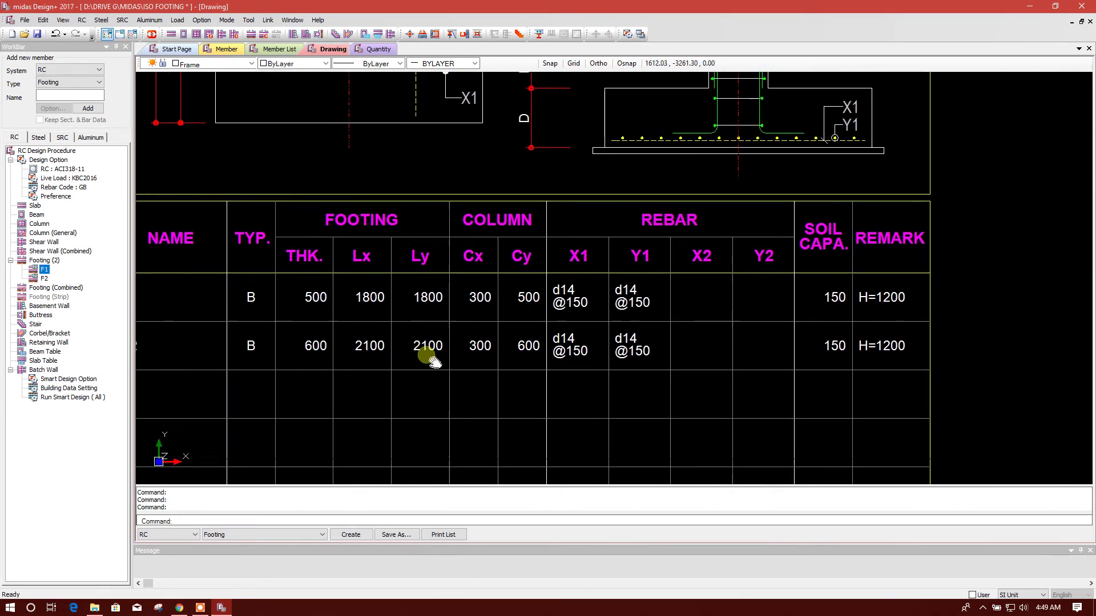
scroll(432, 360, "up", 1)
scroll(476, 365, "down", 2)
scroll(560, 331, "up", 2)
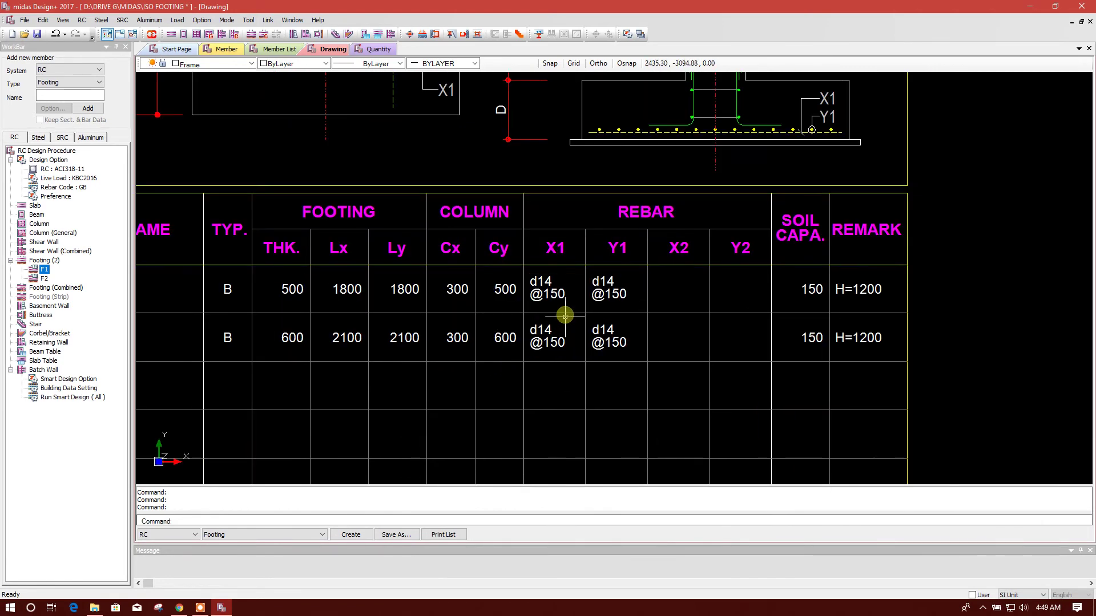
scroll(841, 332, "up", 1)
scroll(601, 323, "down", 5)
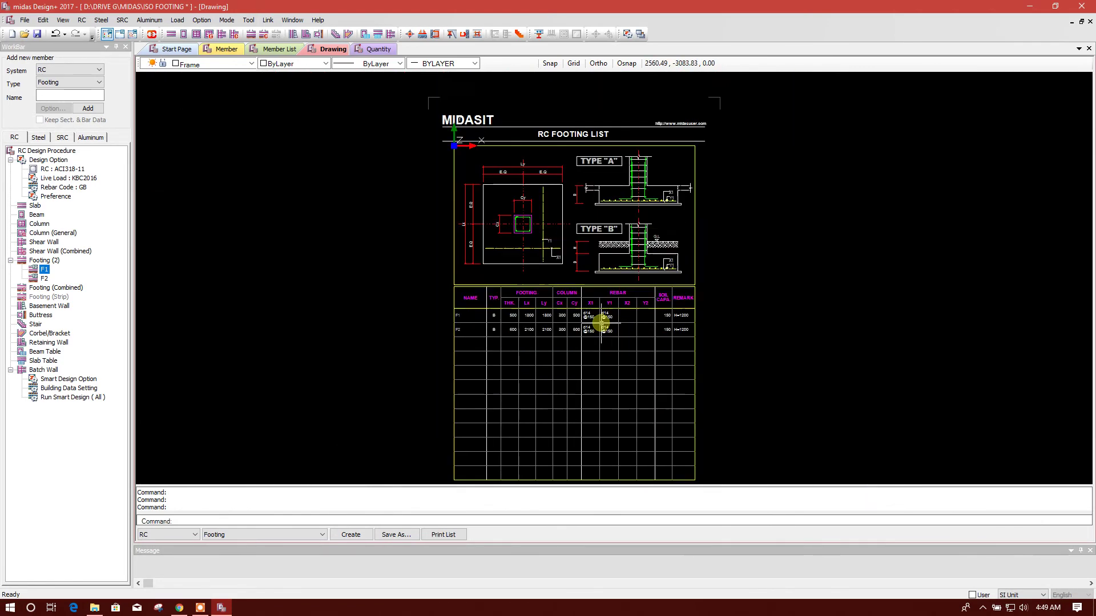
middle_click_drag(601, 324, 552, 278)
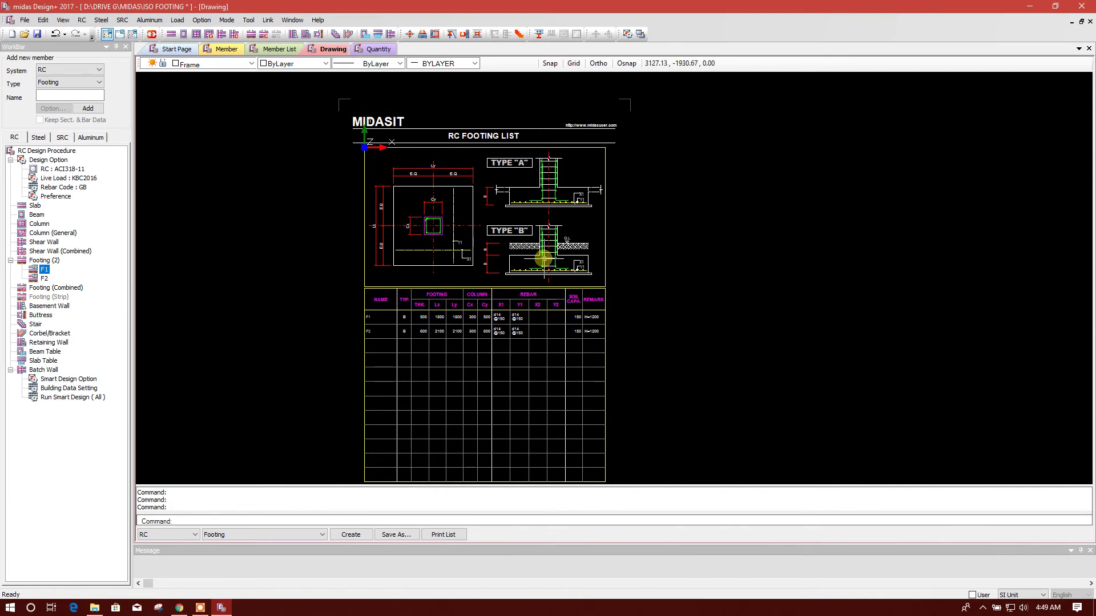
middle_click_drag(511, 247, 502, 232)
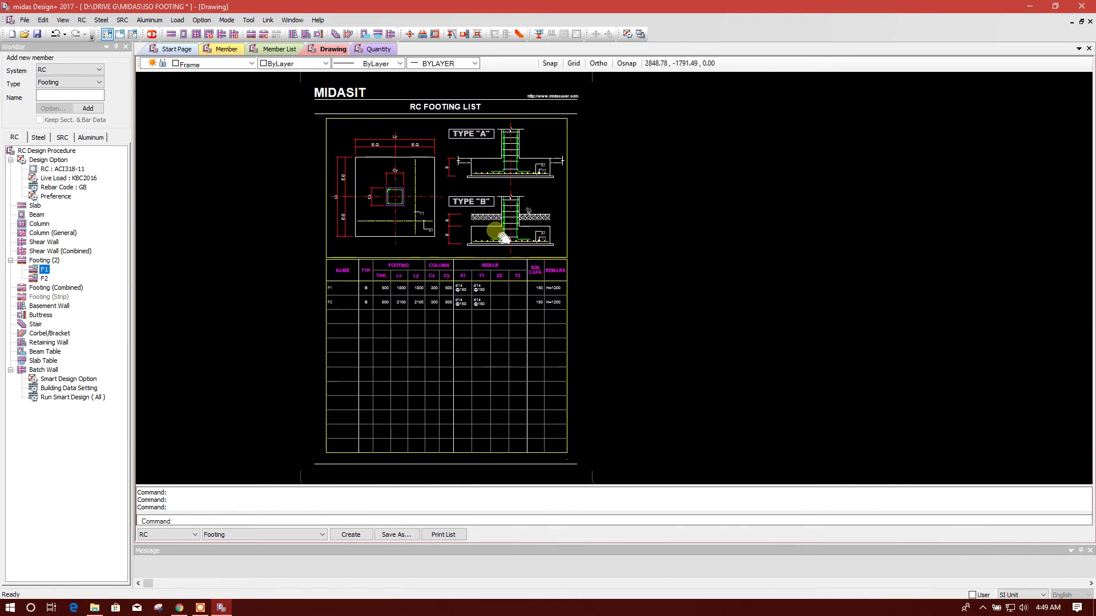
left_click(400, 535)
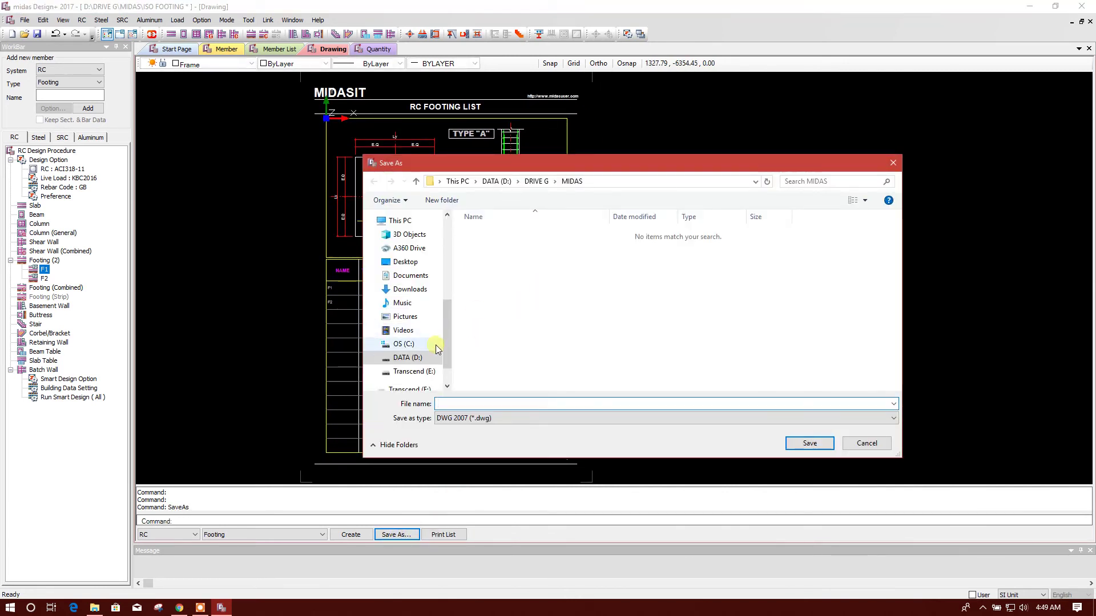
Step: Save the footing list drawing to the Desktop as ISOLATED FOOTING in DWG 2007 format
left_click(400, 221)
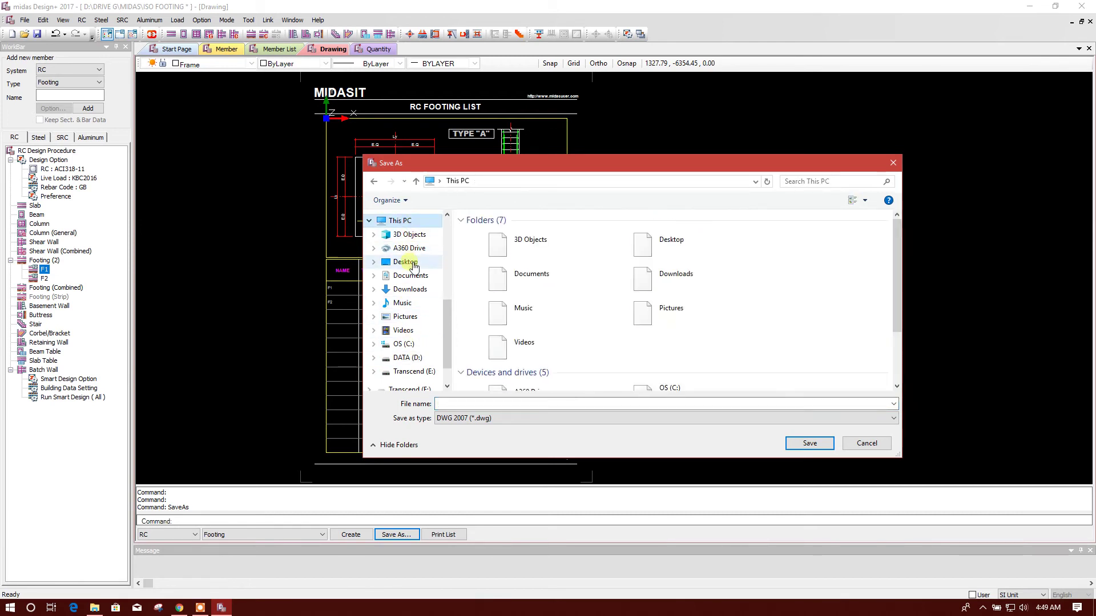
left_click(406, 262)
left_click(506, 402)
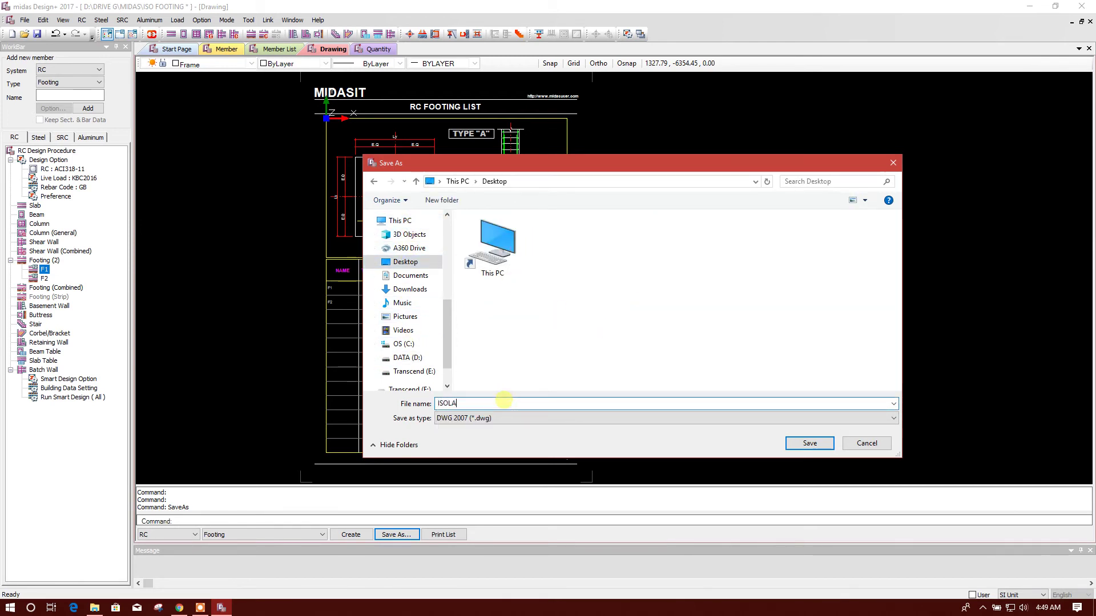
type("ISOLATED FOOTING")
left_click(809, 444)
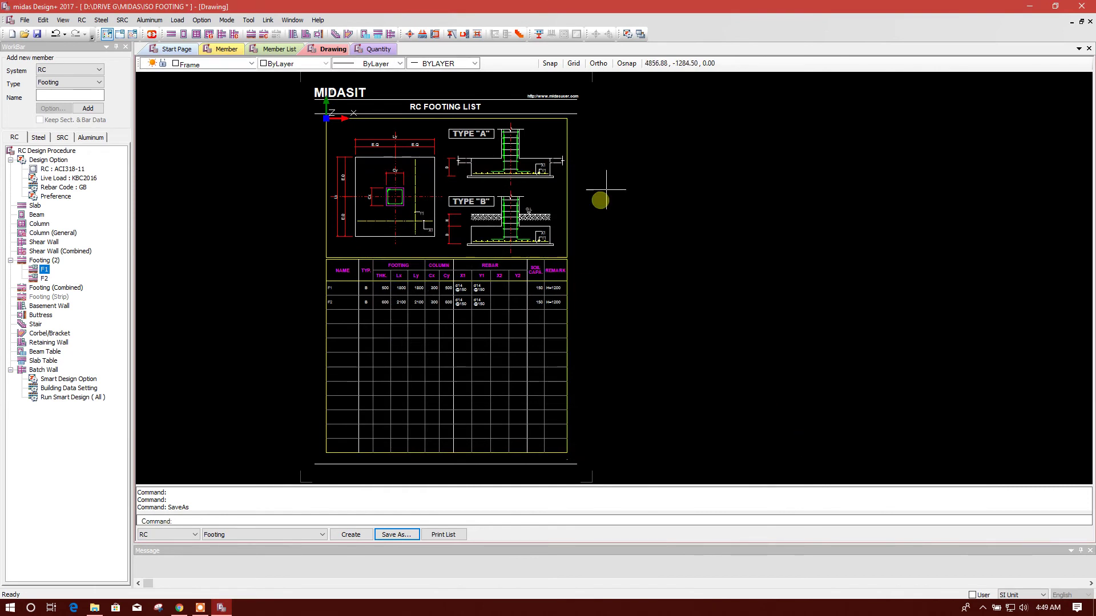
middle_click_drag(659, 180, 643, 190)
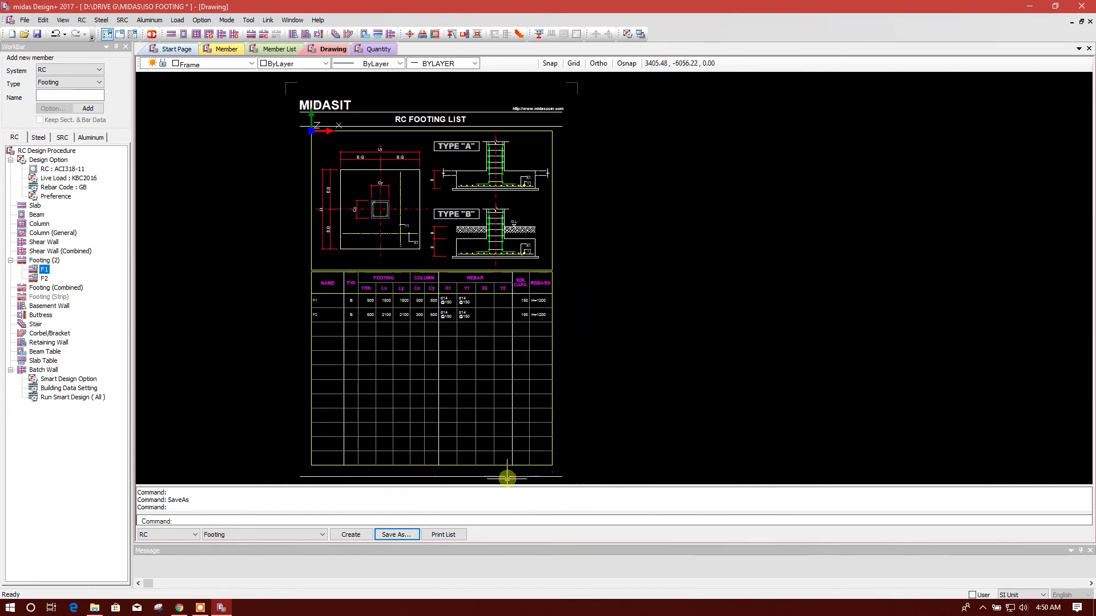
Step: Create the concrete and rebar quantity table for F1 and F2, then minimize midas
left_click(372, 51)
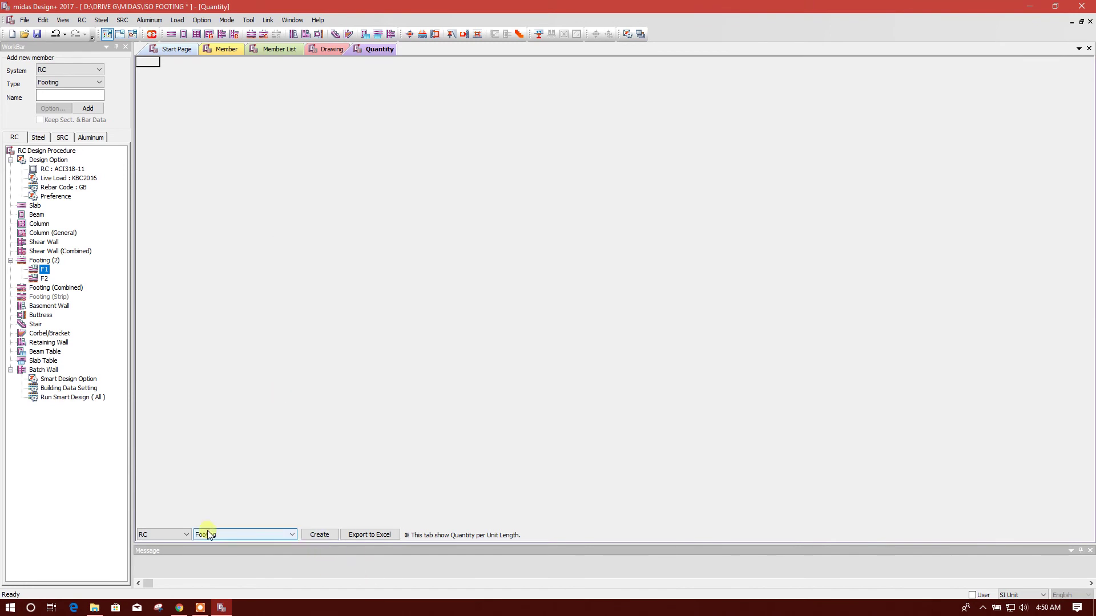
left_click(325, 536)
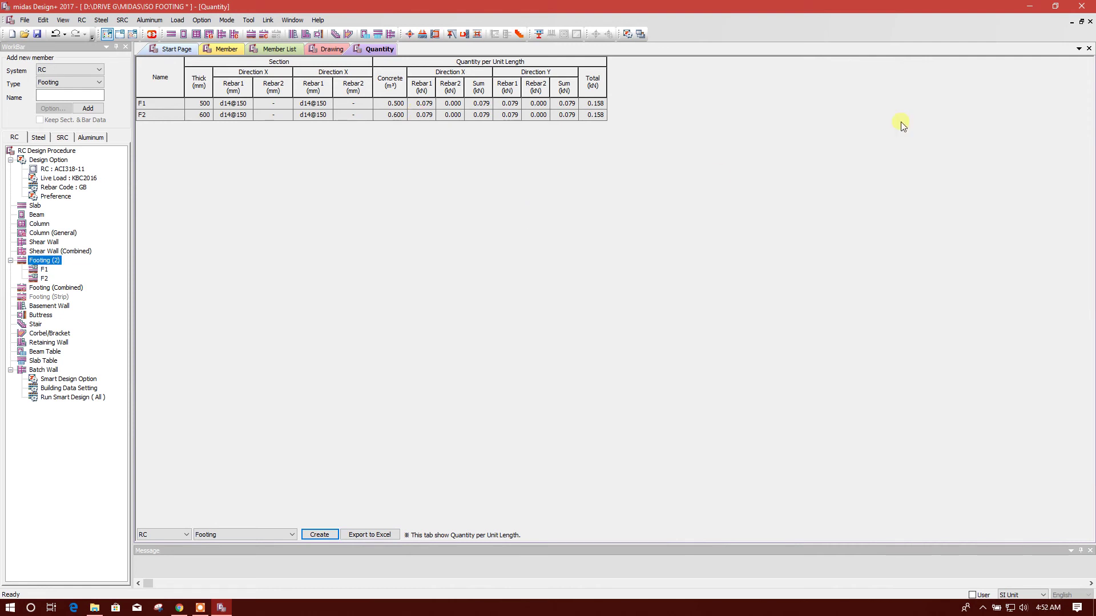
left_click(1029, 6)
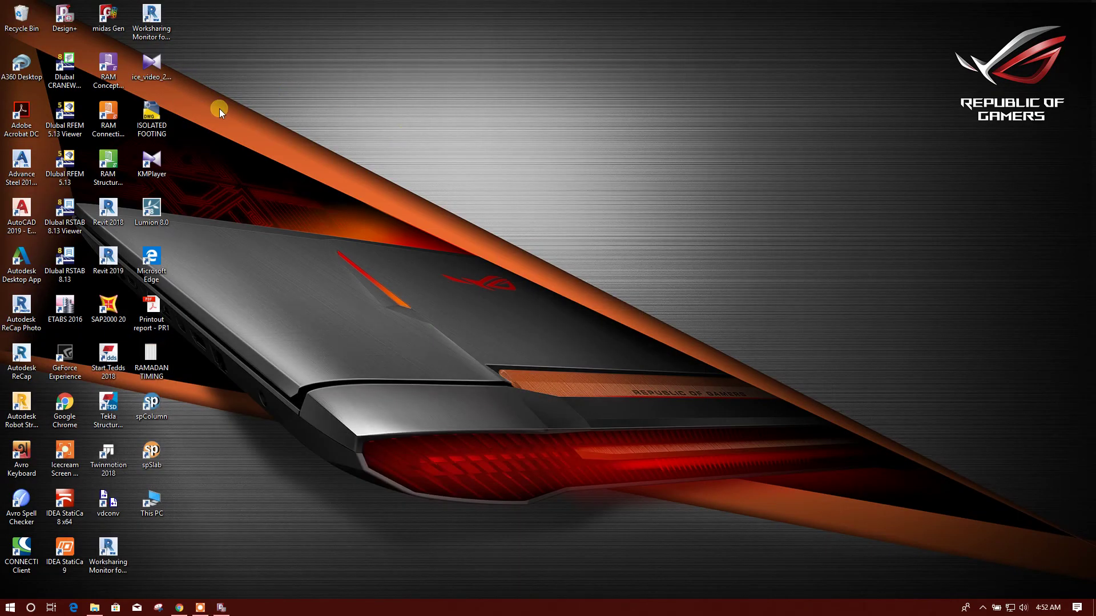
Step: Open ISOLATED FOOTING.dwg in AutoCAD 2019, inspect the footing list, then minimize AutoCAD
double_click(152, 121)
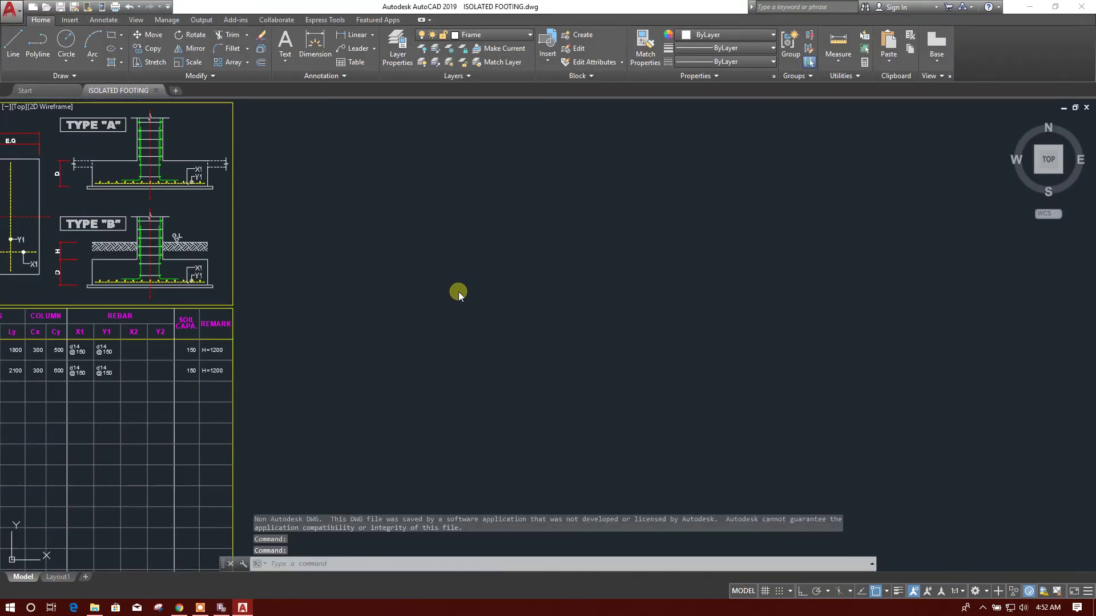
scroll(458, 291, "down", 5)
middle_click_drag(422, 302, 443, 292)
left_click(470, 289)
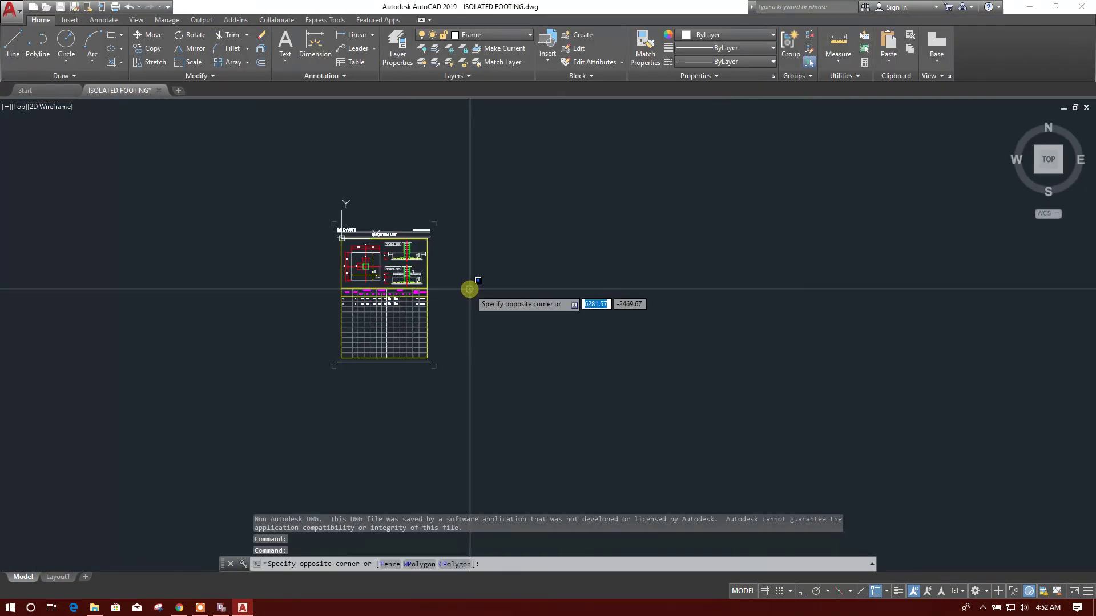
left_click(443, 303)
scroll(342, 300, "up", 8)
scroll(386, 298, "down", 6)
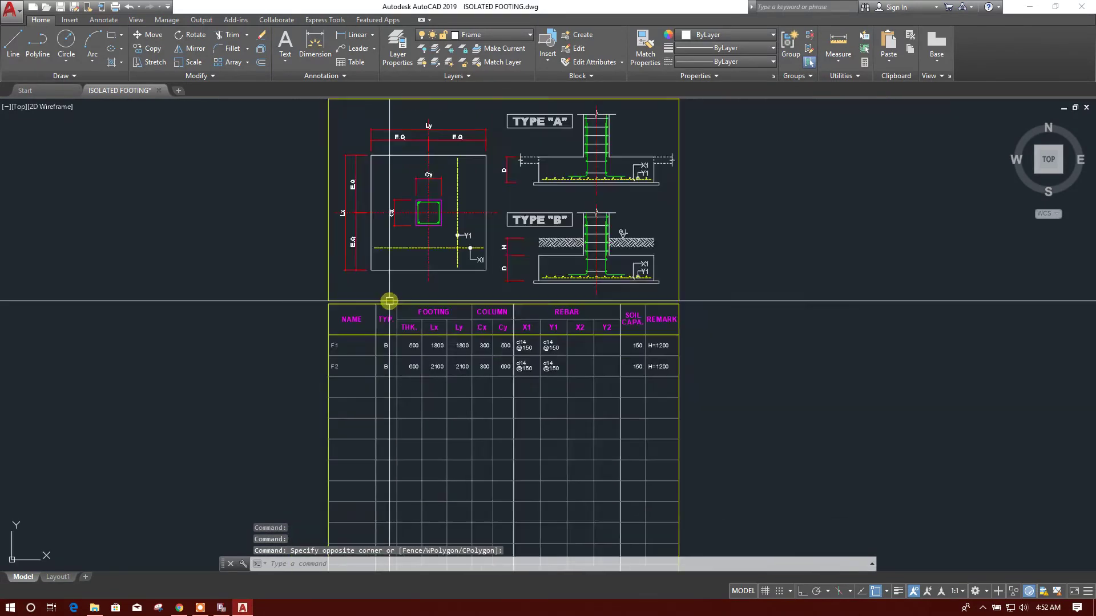
scroll(404, 281, "up", 1)
left_click(1029, 6)
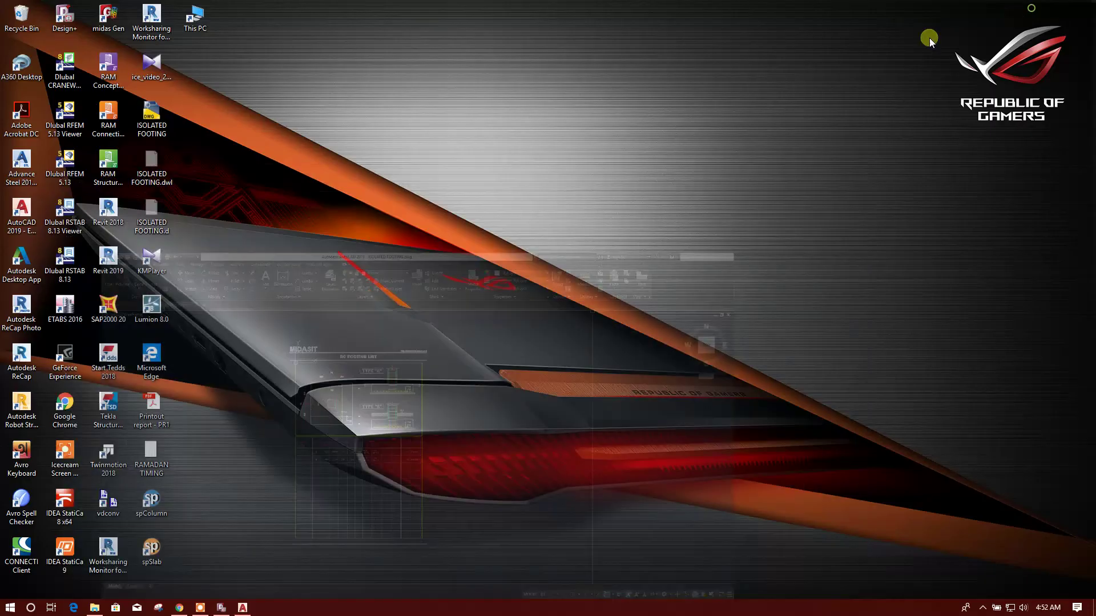
Step: Restore midas and generate the Detail foundation report from the F1/F2 member list
left_click(222, 608)
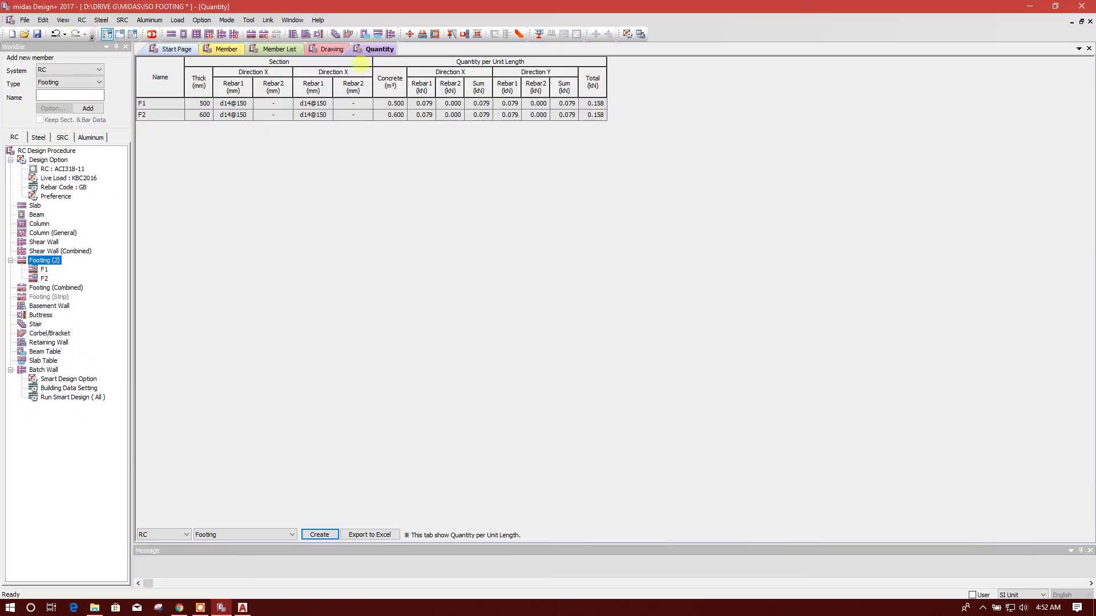
left_click(282, 50)
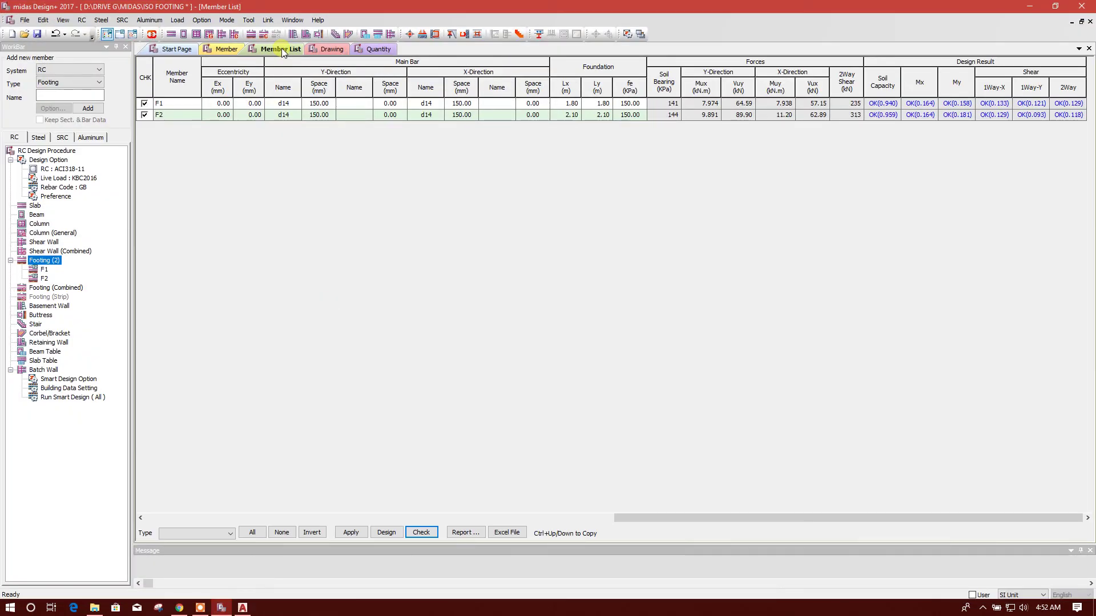
left_click(474, 532)
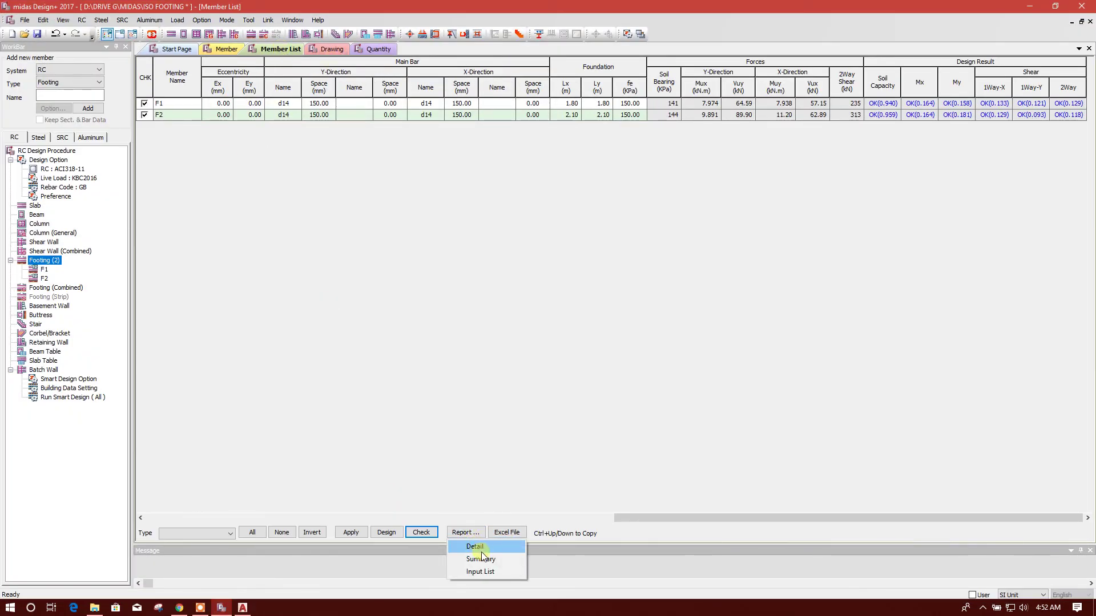
left_click(488, 548)
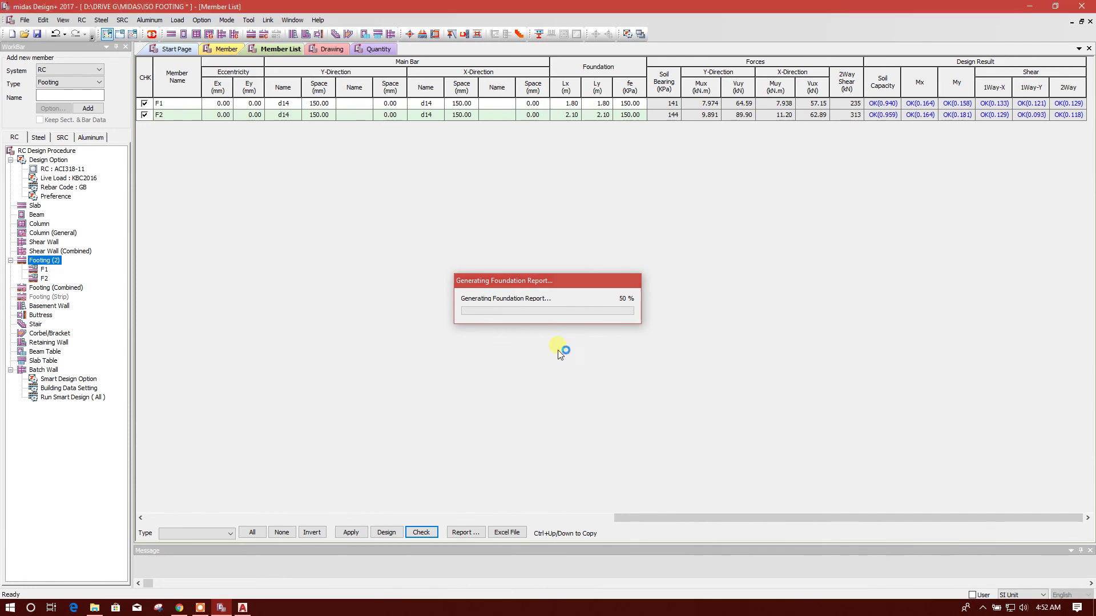
Step: Scroll through the RCS_Report to review the F1 and F2 soil capacity, shear and moment checks
scroll(551, 344, "up", 3)
scroll(551, 344, "up", 20)
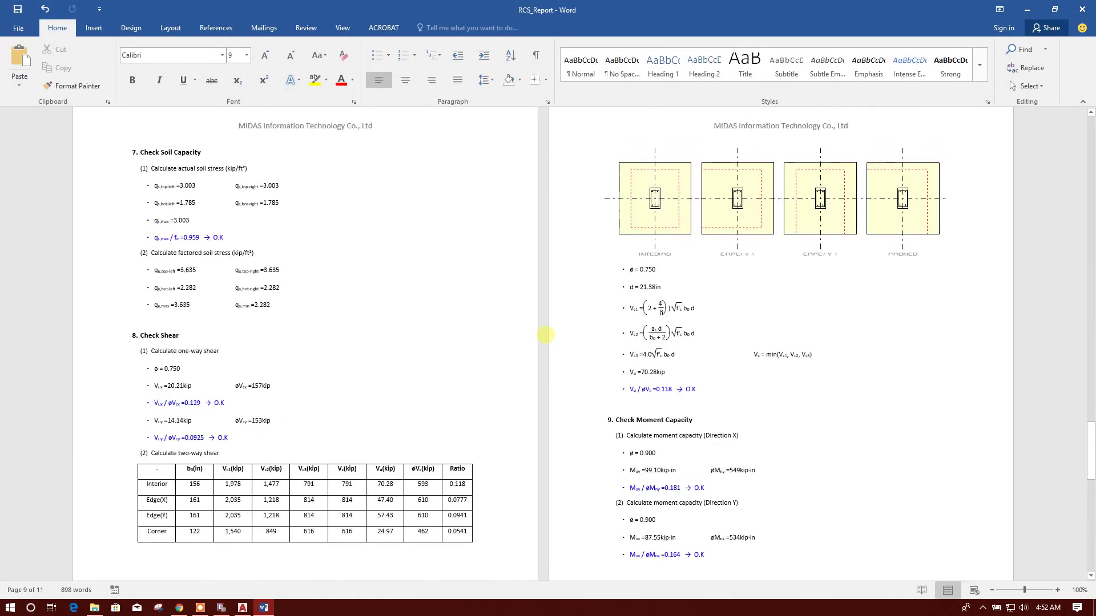
scroll(508, 316, "up", 5)
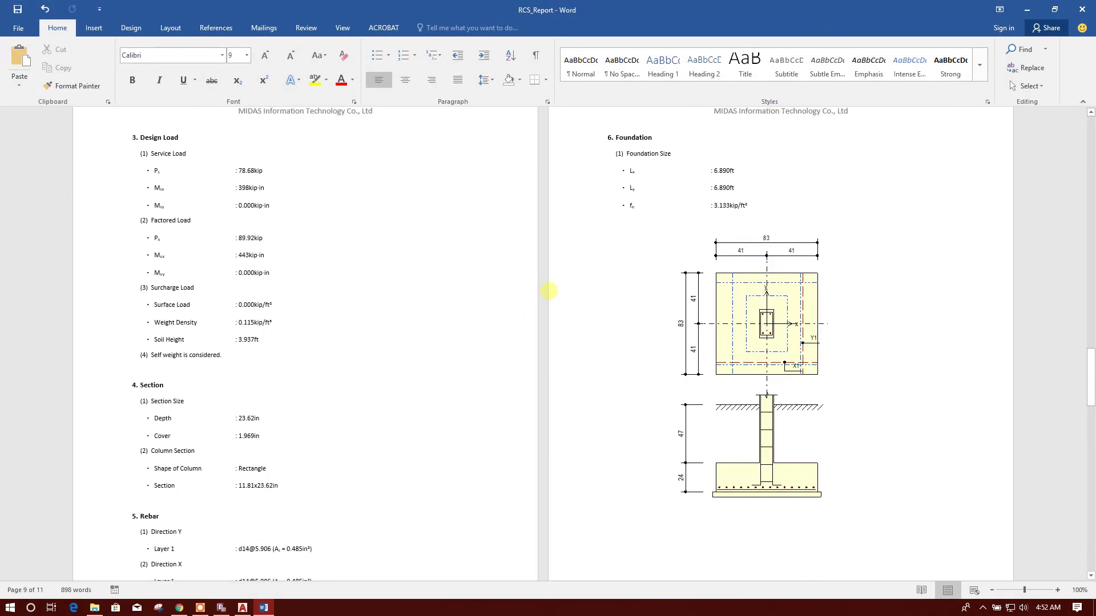
left_click_drag(1090, 346, 993, 578)
scroll(529, 358, "down", 3)
scroll(531, 358, "down", 15)
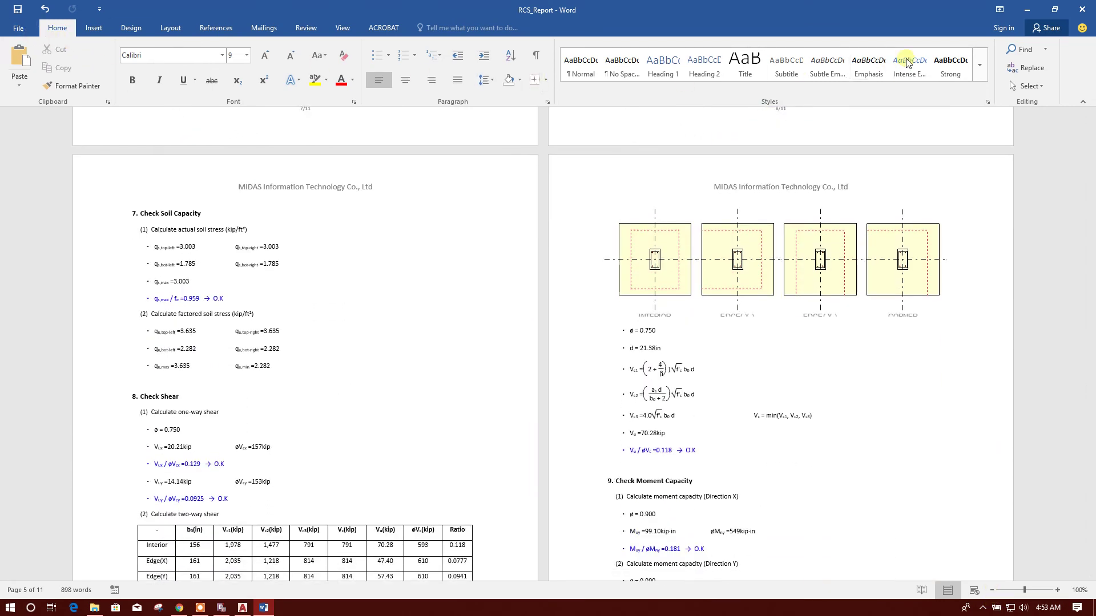
Step: Minimize Word to return to the midas Design+ member list for F1 and F2
left_click(1017, 13)
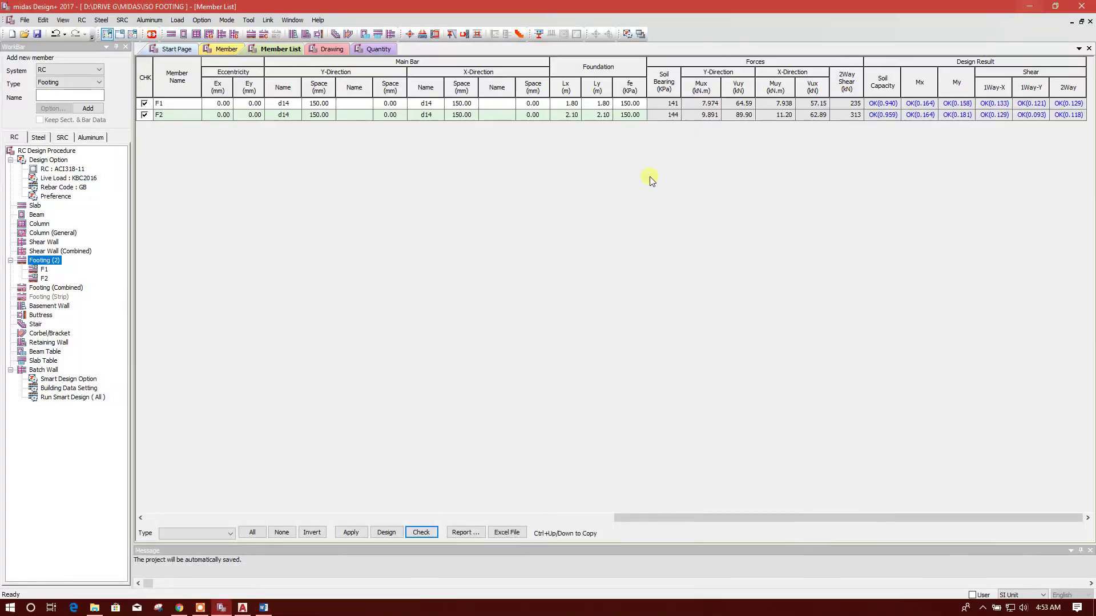